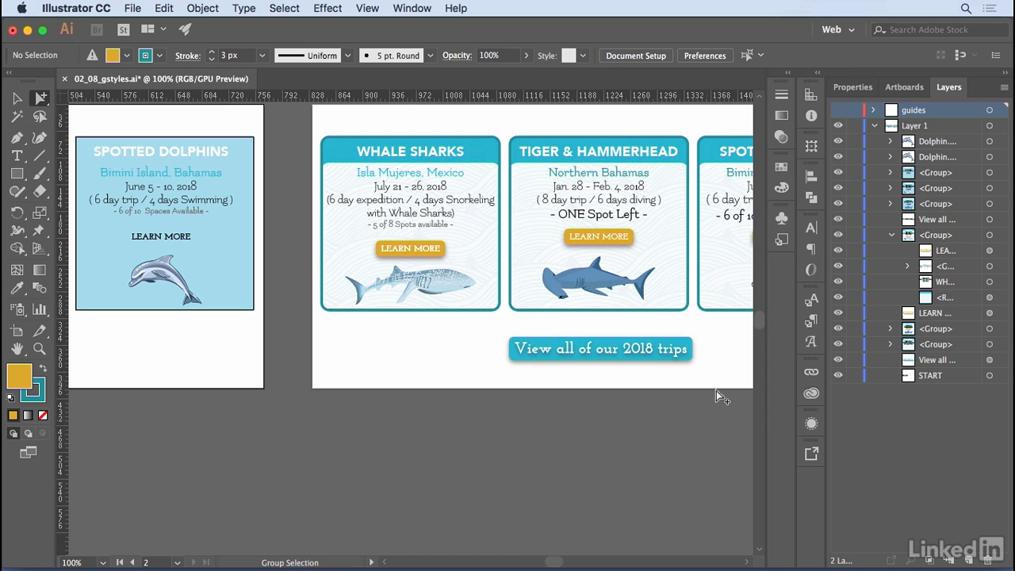
Apply the trip-box graphic style to the background rectangle of the unstyled Spotted Dolphins box.
{"action": "left_click", "coordinate": [782, 241]}
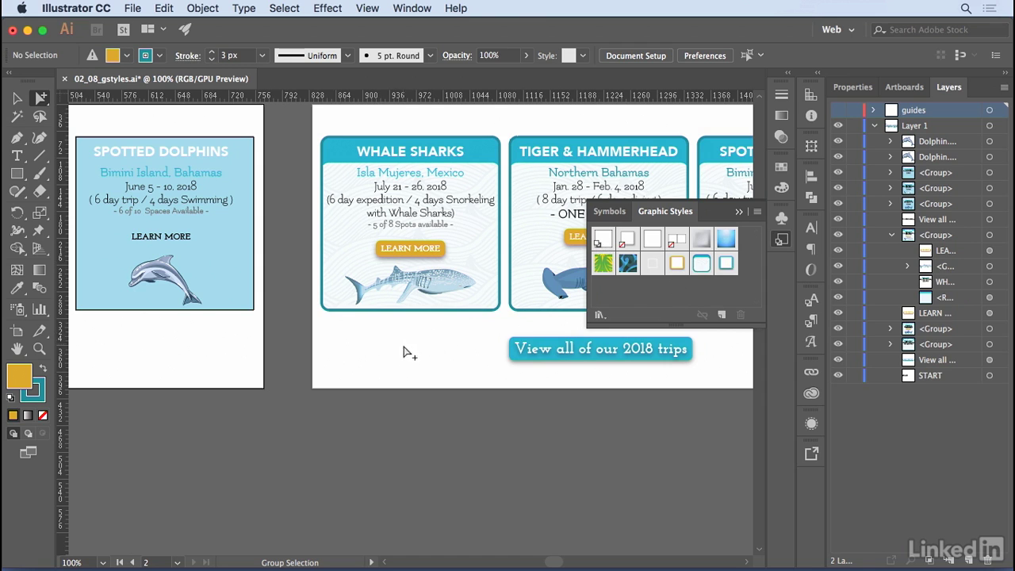
{"action": "key", "text": "space"}
{"action": "left_click_drag", "start_coordinate": [428, 339], "coordinate": [256, 338]}
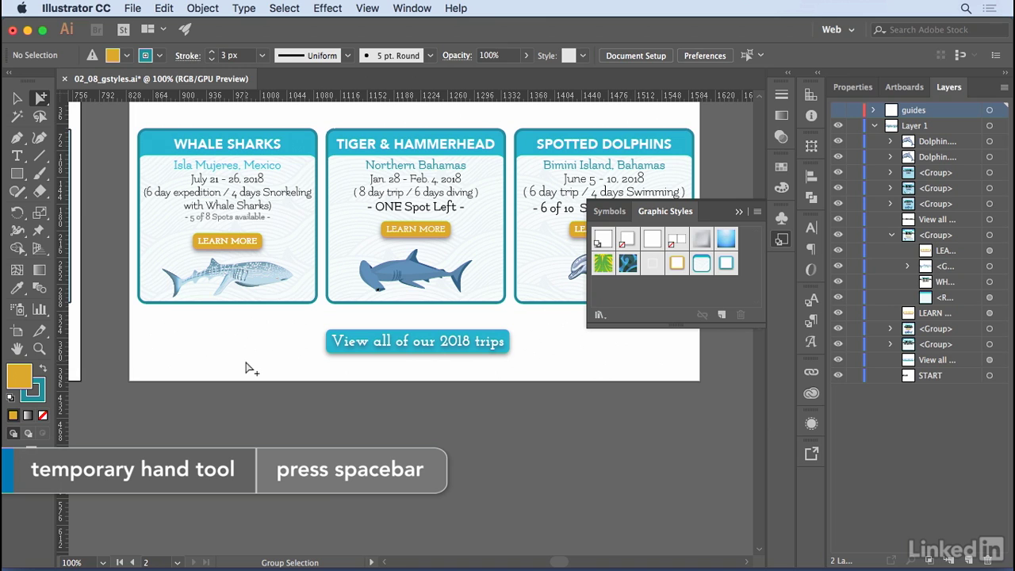
{"action": "key", "text": "space"}
{"action": "left_click_drag", "start_coordinate": [204, 351], "coordinate": [567, 346]}
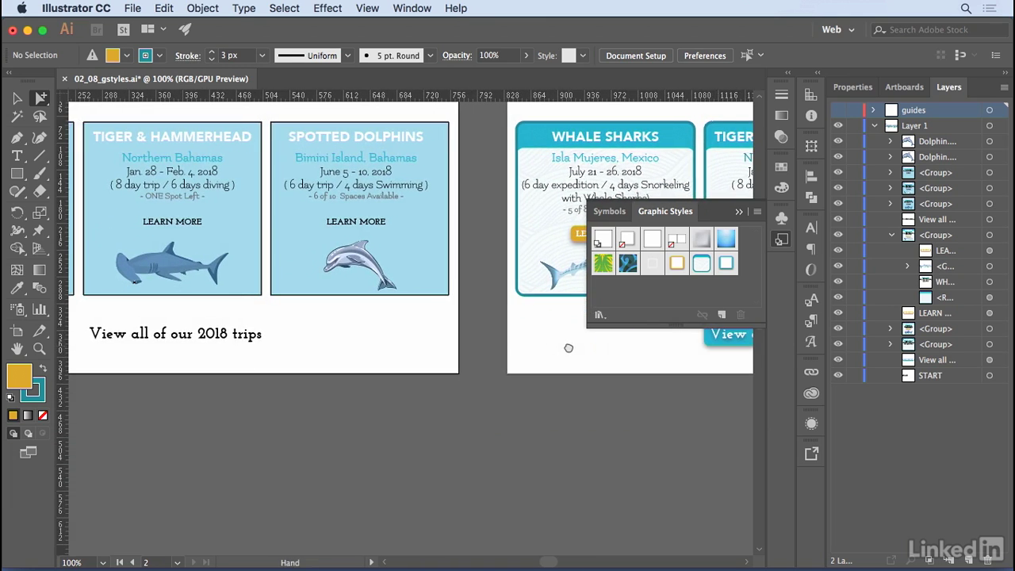
{"action": "left_click", "coordinate": [448, 293]}
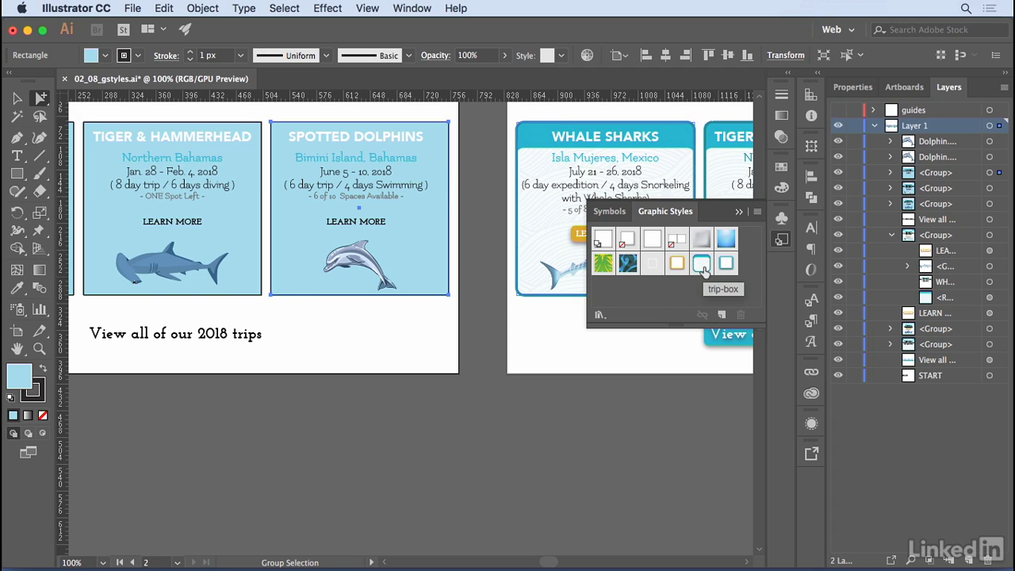
{"action": "left_click", "coordinate": [702, 267]}
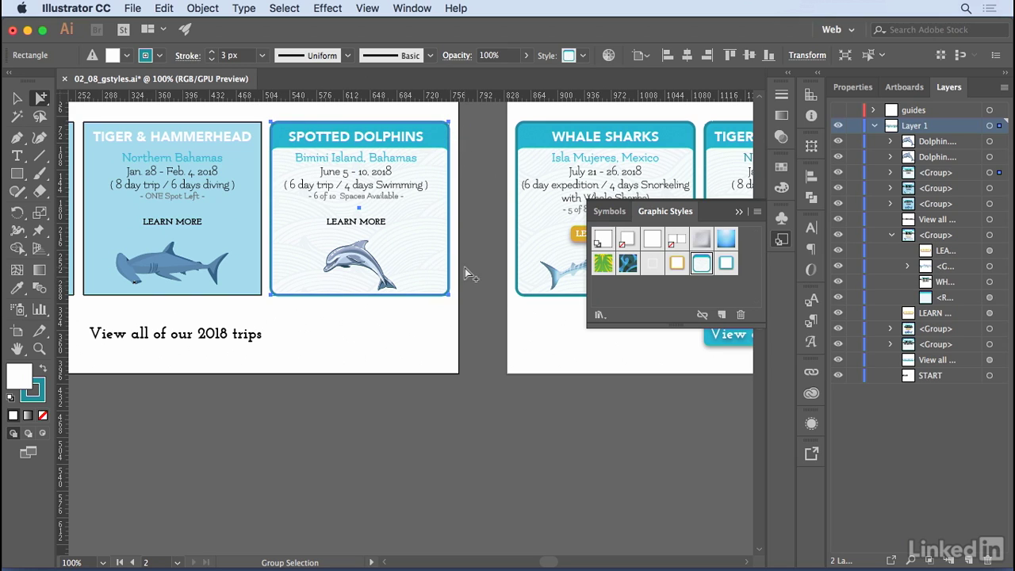
Apply the gold button graphic style to the Spotted Dolphins and Tiger & Hammerhead LEARN MORE texts, and the teal one to "View all of our 2018 trips".
{"action": "left_click", "coordinate": [376, 228]}
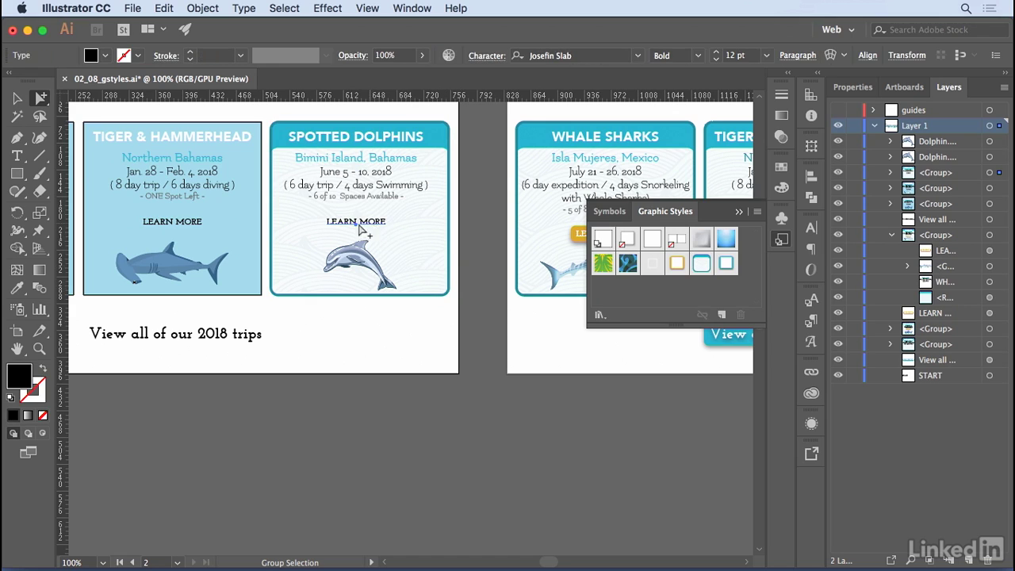
{"action": "left_click", "coordinate": [676, 265]}
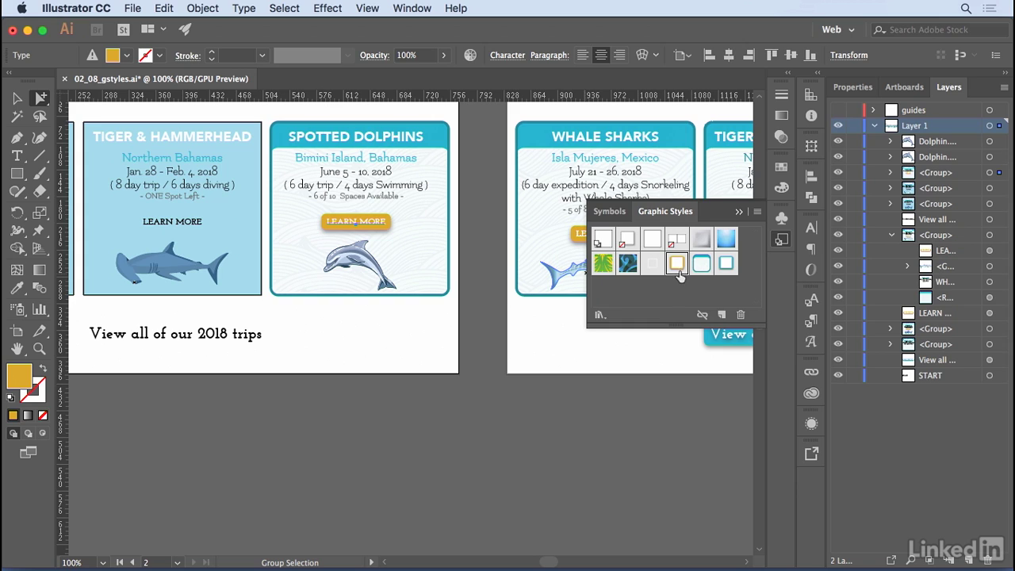
{"action": "left_click", "coordinate": [177, 227]}
{"action": "left_click", "coordinate": [676, 264]}
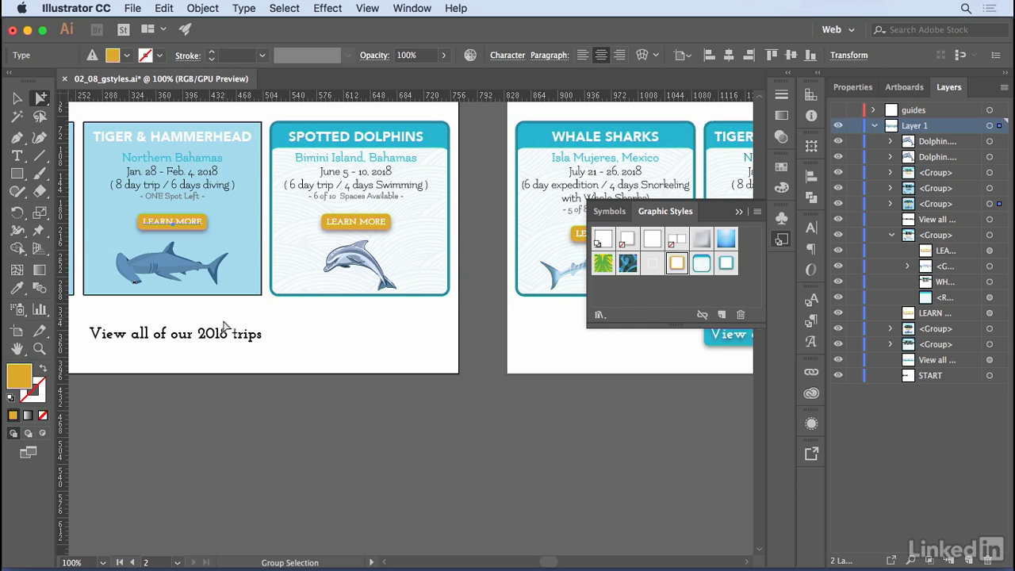
{"action": "left_click", "coordinate": [238, 333]}
{"action": "left_click", "coordinate": [726, 264]}
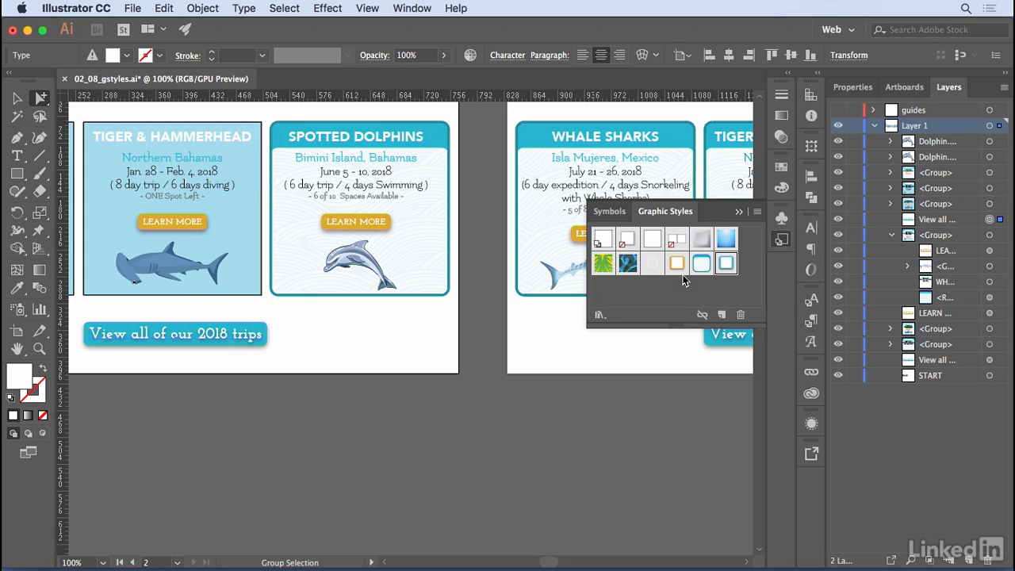
Examine the stroke, fills and effects that make up the appearance of the Spotted Dolphins background rectangle.
{"action": "left_click", "coordinate": [448, 294]}
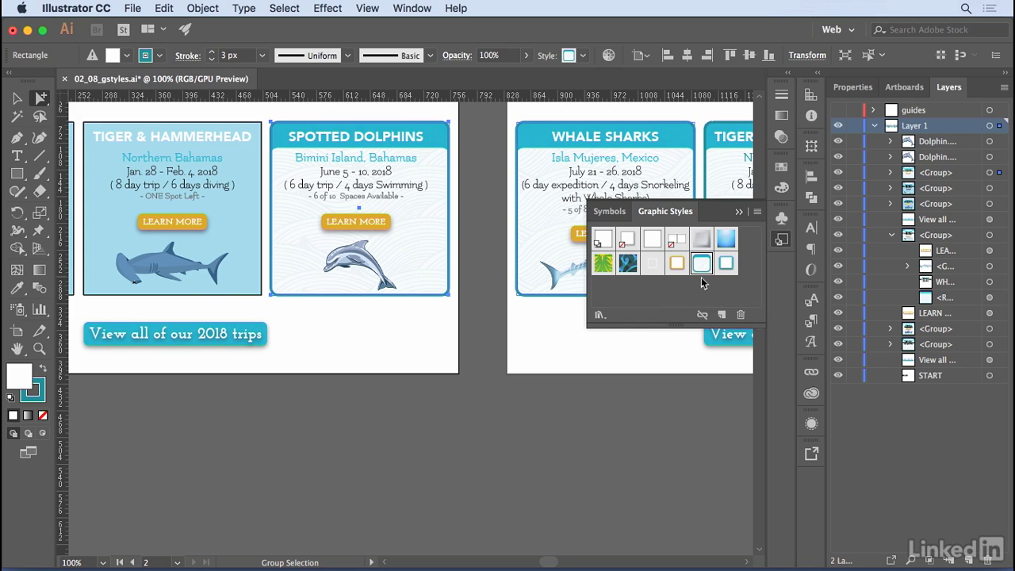
{"action": "left_click", "coordinate": [812, 425]}
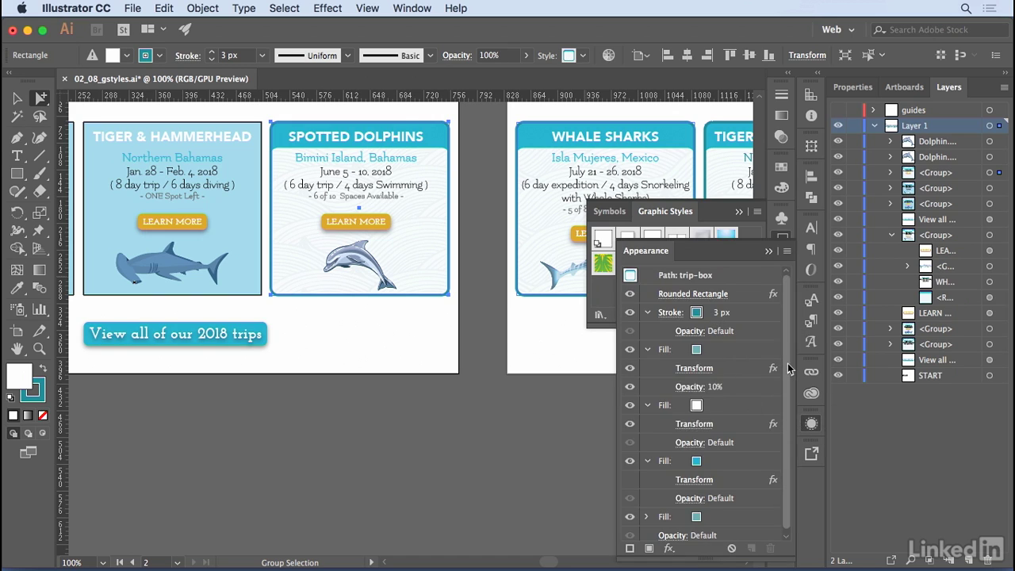
{"action": "scroll", "coordinate": [789, 432], "scroll_direction": "down", "scroll_amount": 1}
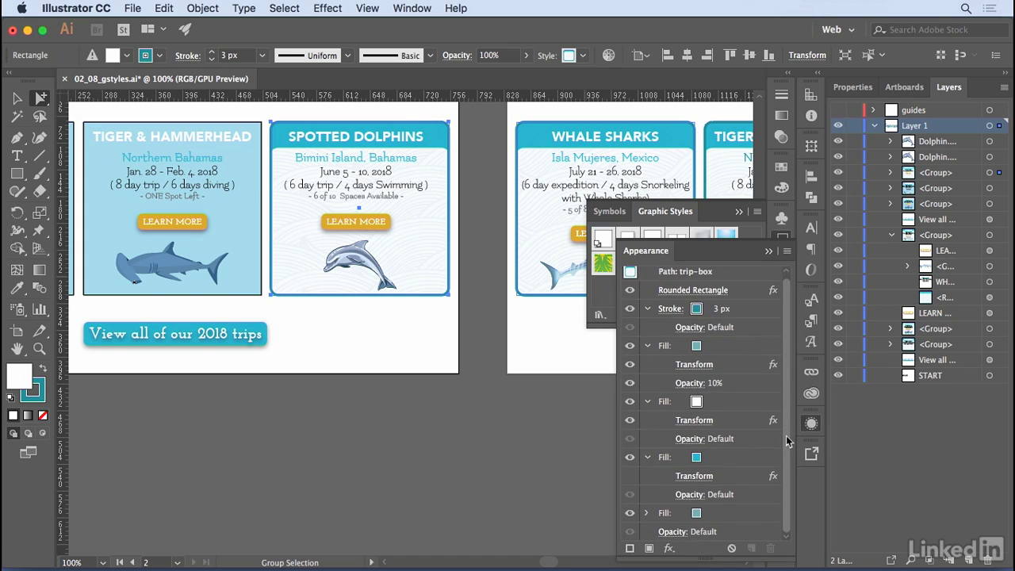
{"action": "scroll", "coordinate": [789, 437], "scroll_direction": "up", "scroll_amount": 1}
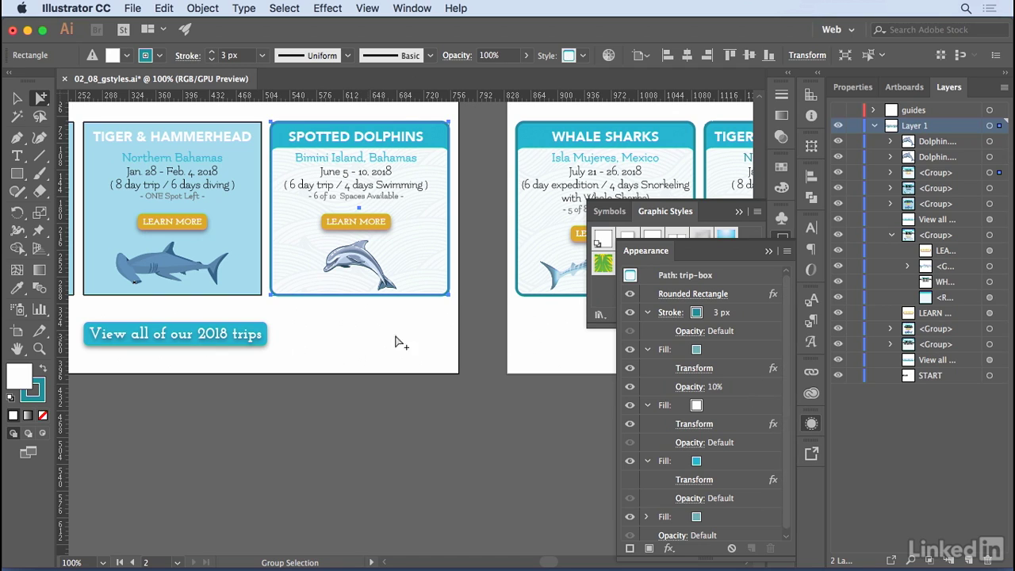
Draw a small rectangle in the empty area below the styled Spotted Dolphins box.
{"action": "left_click", "coordinate": [781, 241]}
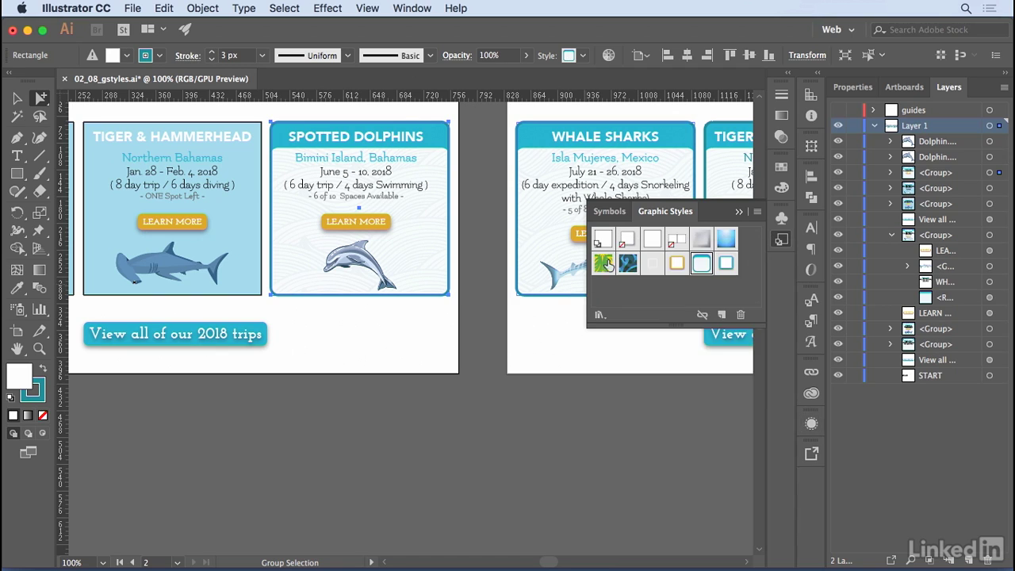
{"action": "left_click", "coordinate": [17, 174]}
{"action": "left_click_drag", "start_coordinate": [323, 321], "coordinate": [445, 361]}
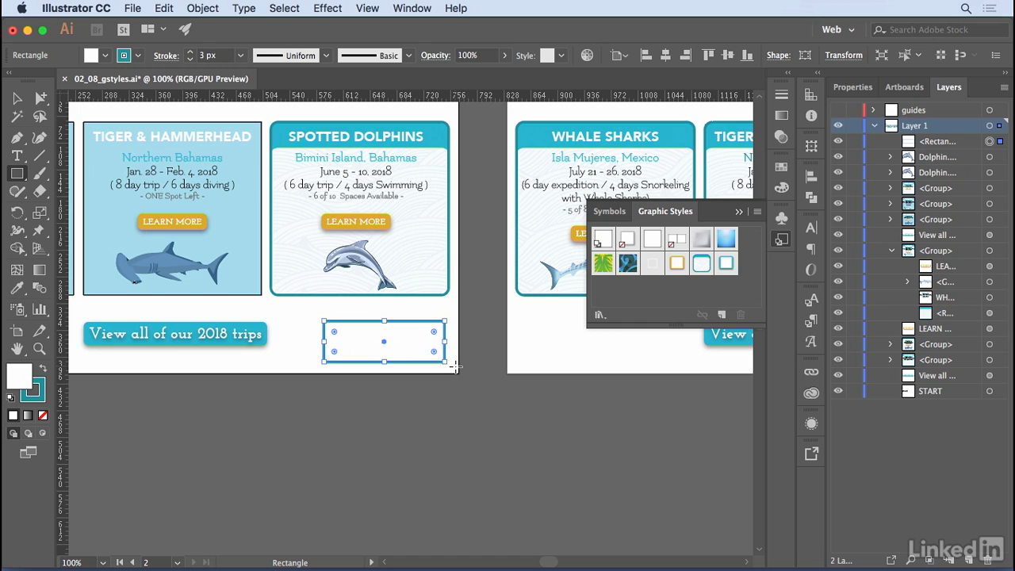
Apply a Convert to Shape Rounded Rectangle effect to the new rectangle with 0 pt extra width and height and a 10 pt corner radius.
{"action": "left_click", "coordinate": [328, 9]}
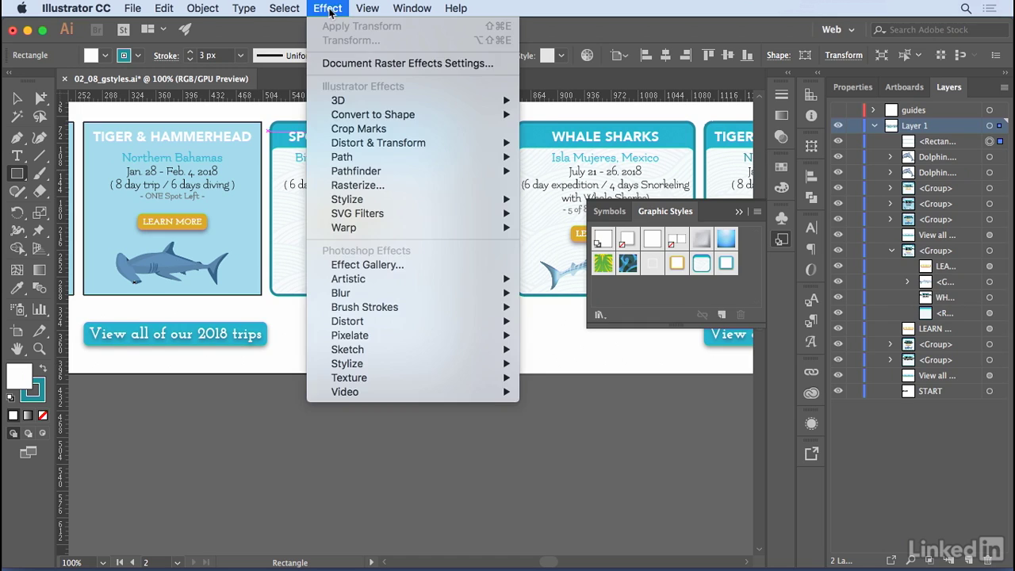
{"action": "mouse_move", "coordinate": [358, 119]}
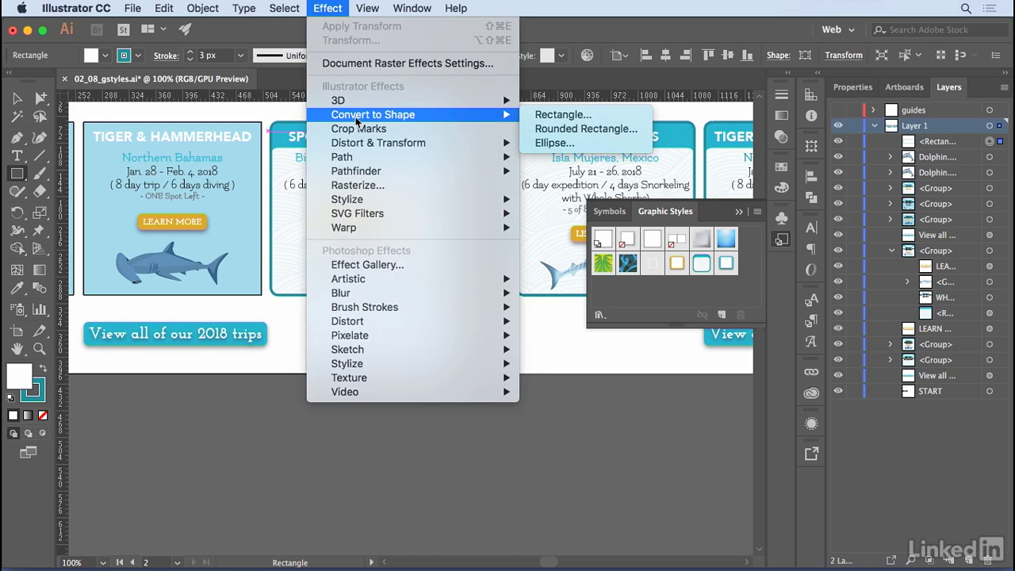
{"action": "left_click", "coordinate": [590, 129]}
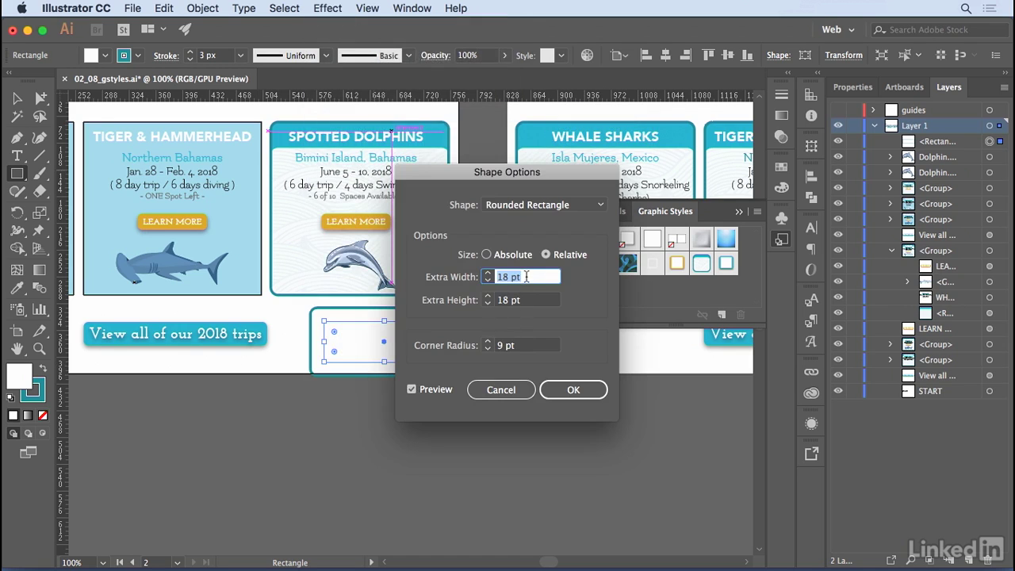
{"action": "type", "text": "0"}
{"action": "key", "text": "Tab"}
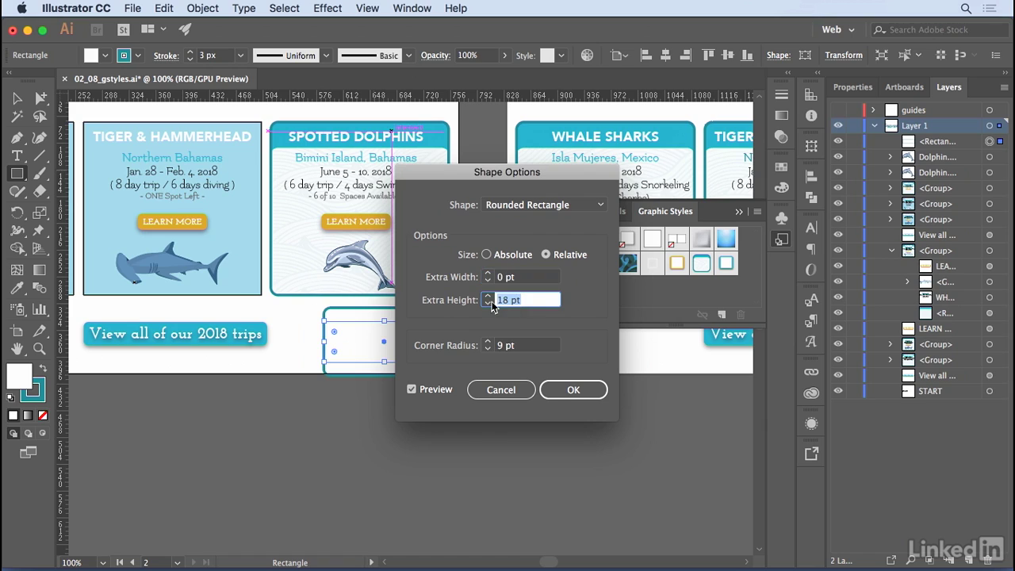
{"action": "type", "text": "0"}
{"action": "left_click", "coordinate": [487, 341]}
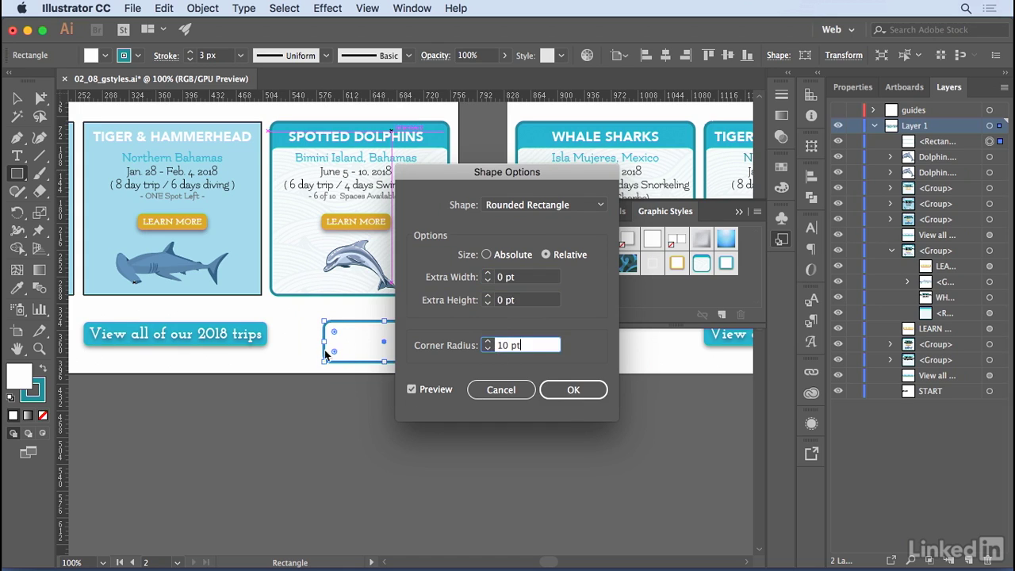
{"action": "left_click", "coordinate": [572, 391]}
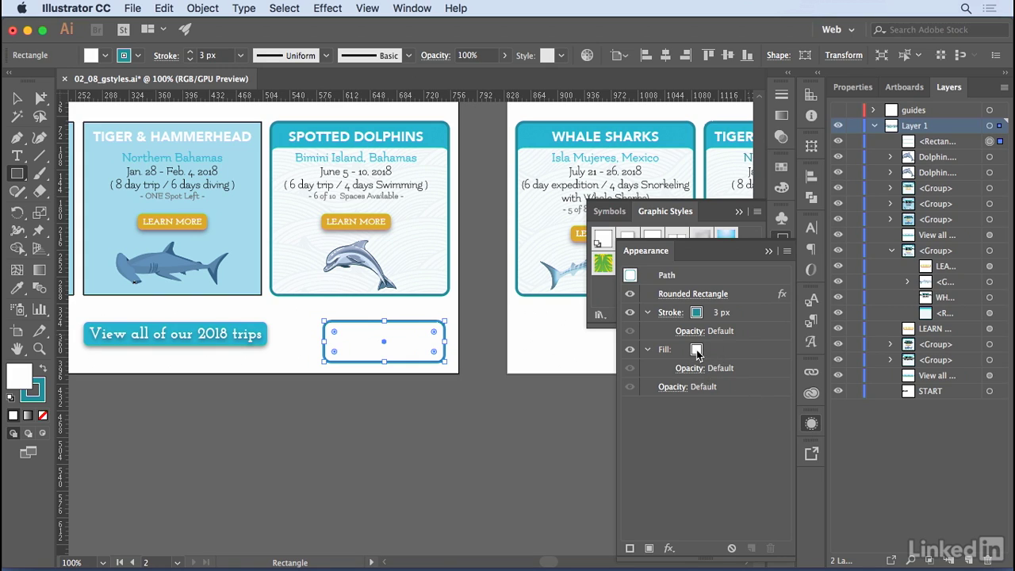
Fill the rounded rectangle with the teal wave pattern and set that fill's opacity to 26%.
{"action": "left_click", "coordinate": [696, 351]}
{"action": "left_click", "coordinate": [708, 350]}
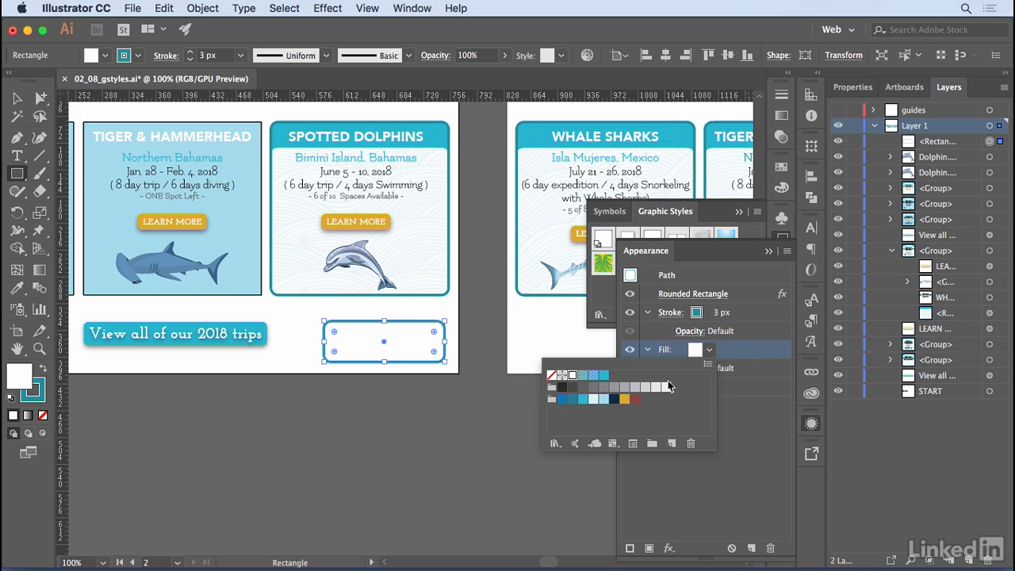
{"action": "left_click", "coordinate": [593, 375]}
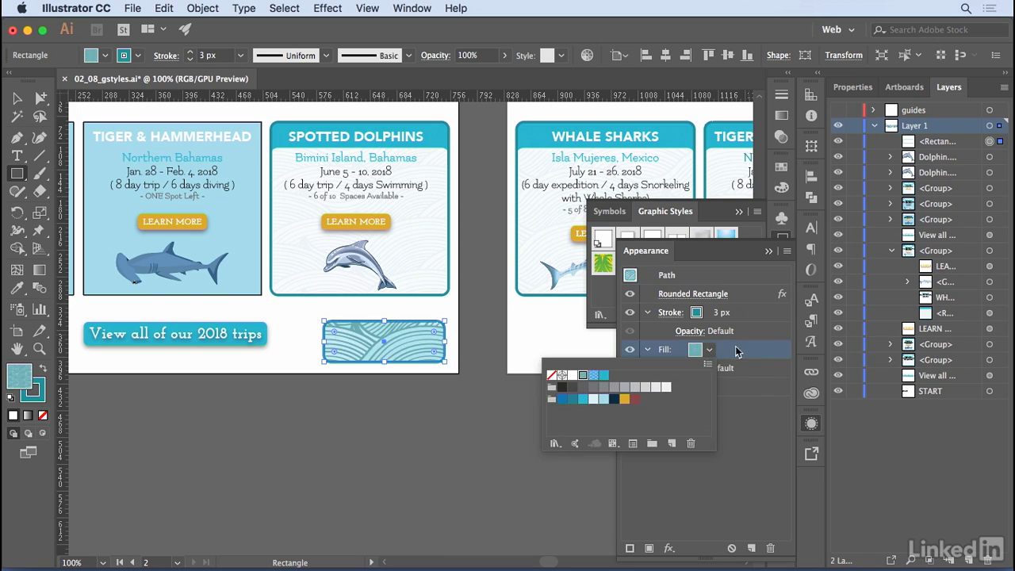
{"action": "left_click", "coordinate": [715, 370]}
{"action": "left_click", "coordinate": [706, 368]}
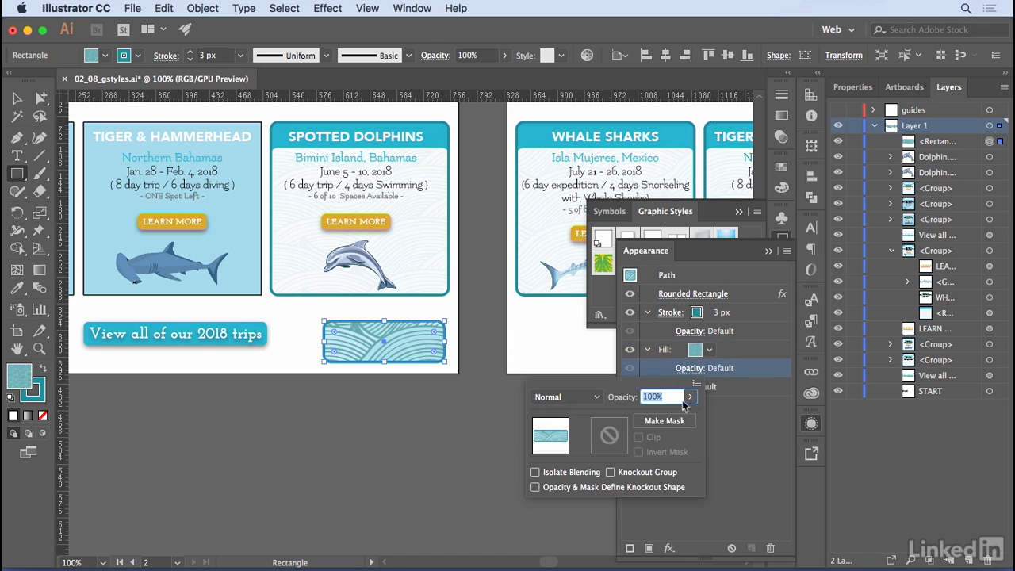
{"action": "left_click", "coordinate": [689, 397]}
{"action": "left_click_drag", "start_coordinate": [688, 418], "coordinate": [648, 419]}
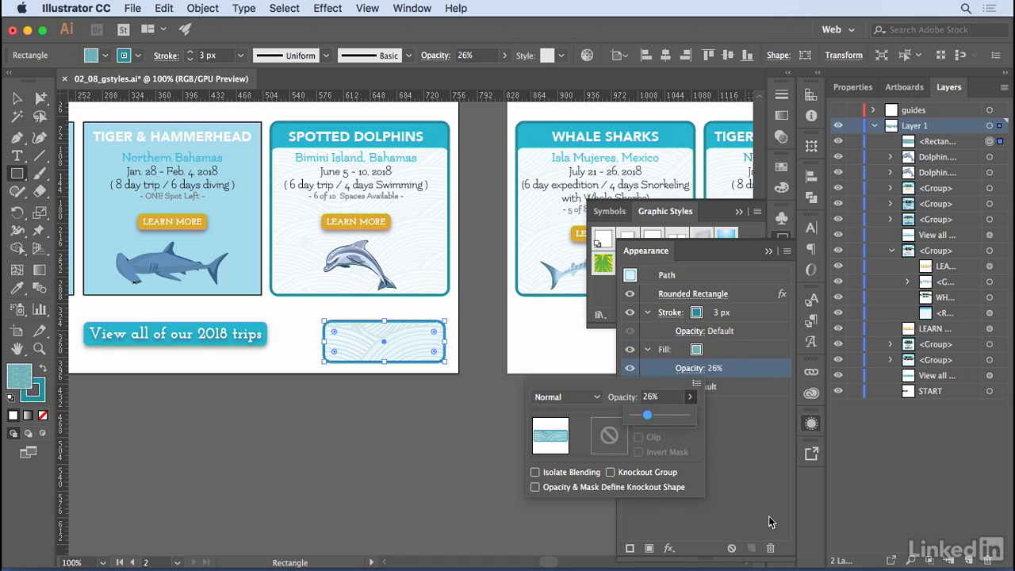
{"action": "left_click", "coordinate": [736, 412]}
{"action": "left_click", "coordinate": [716, 427]}
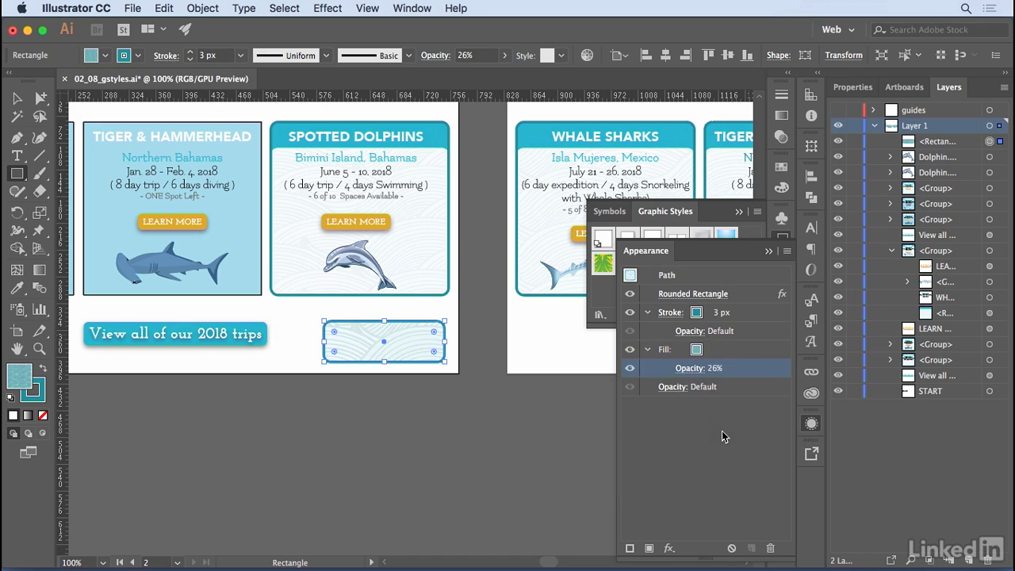
Add a second fill to the rounded rectangle, place it beneath the wave pattern fill, and colour it light blue.
{"action": "left_click", "coordinate": [648, 548]}
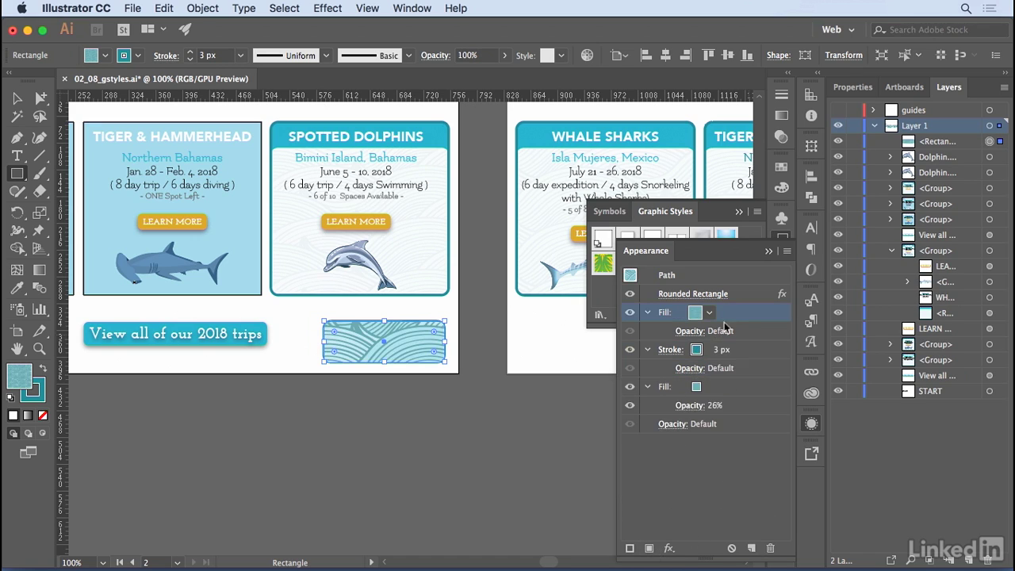
{"action": "left_click_drag", "start_coordinate": [731, 316], "coordinate": [717, 415]}
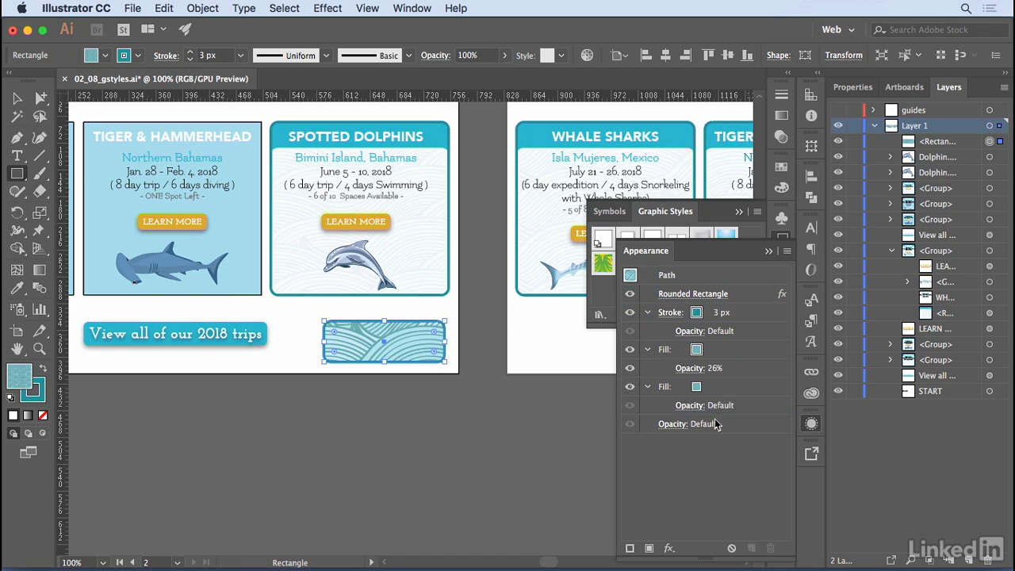
{"action": "left_click", "coordinate": [708, 394]}
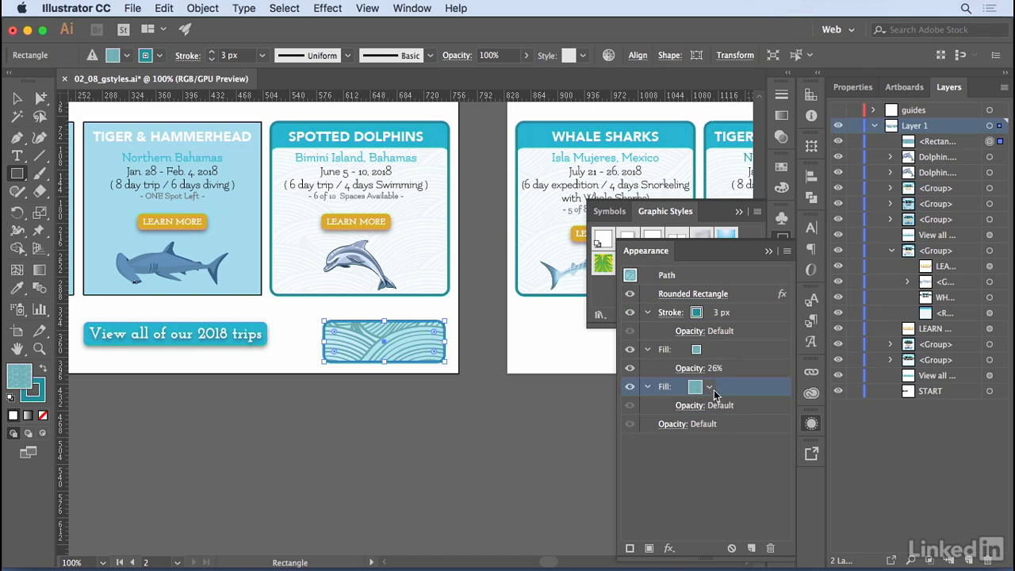
{"action": "left_click", "coordinate": [709, 388]}
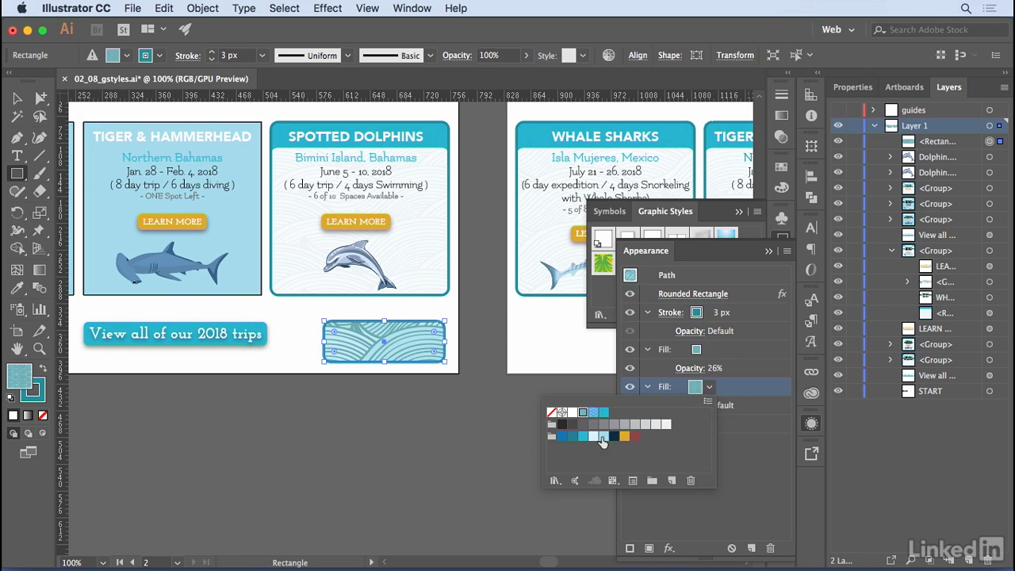
{"action": "left_click", "coordinate": [603, 436]}
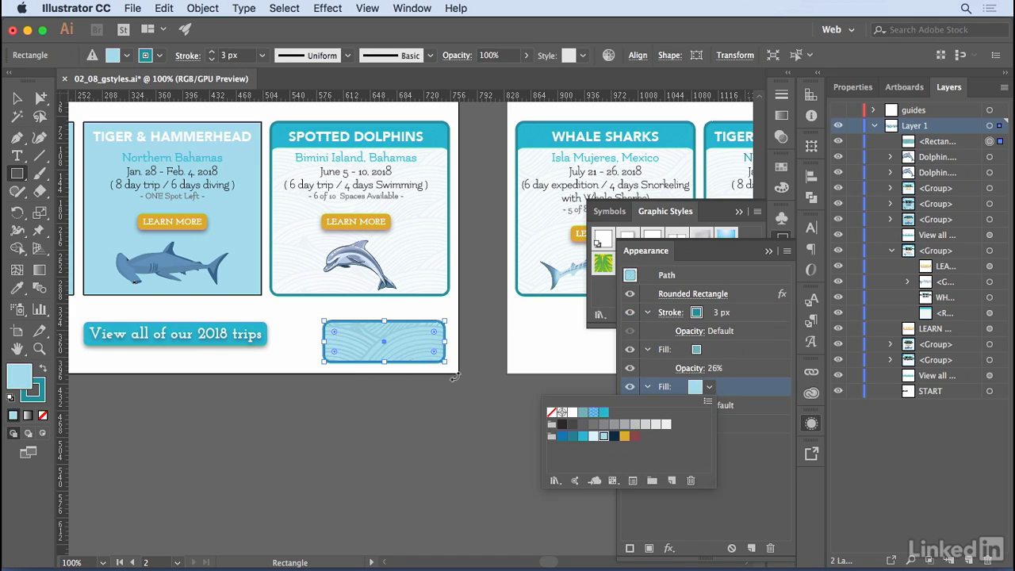
{"action": "key", "text": "Escape"}
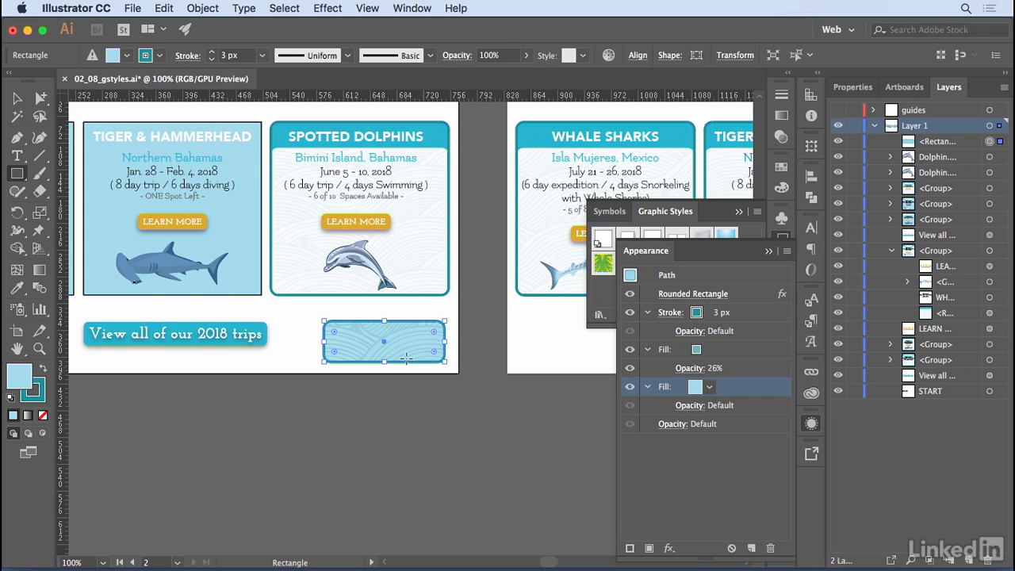
Save the rounded rectangle's appearance as a new graphic style and switch to the Group Selection tool.
{"action": "left_click", "coordinate": [719, 211]}
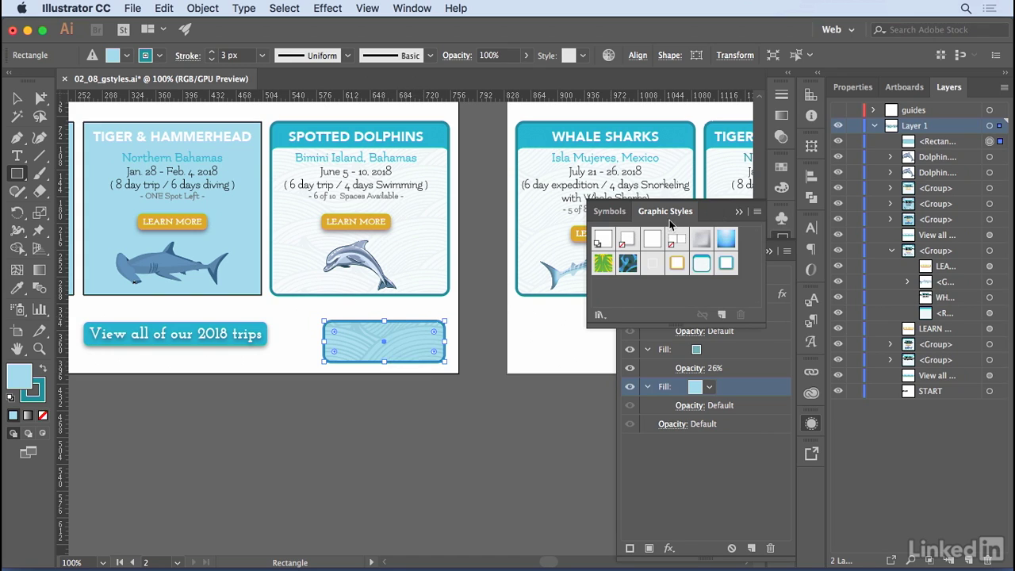
{"action": "left_click", "coordinate": [722, 316]}
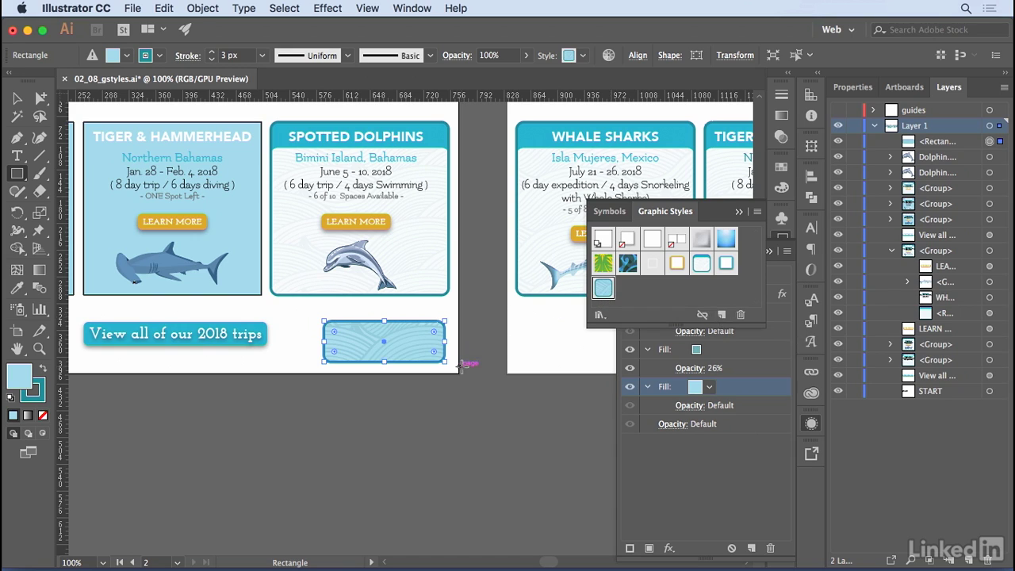
{"action": "left_click", "coordinate": [43, 100]}
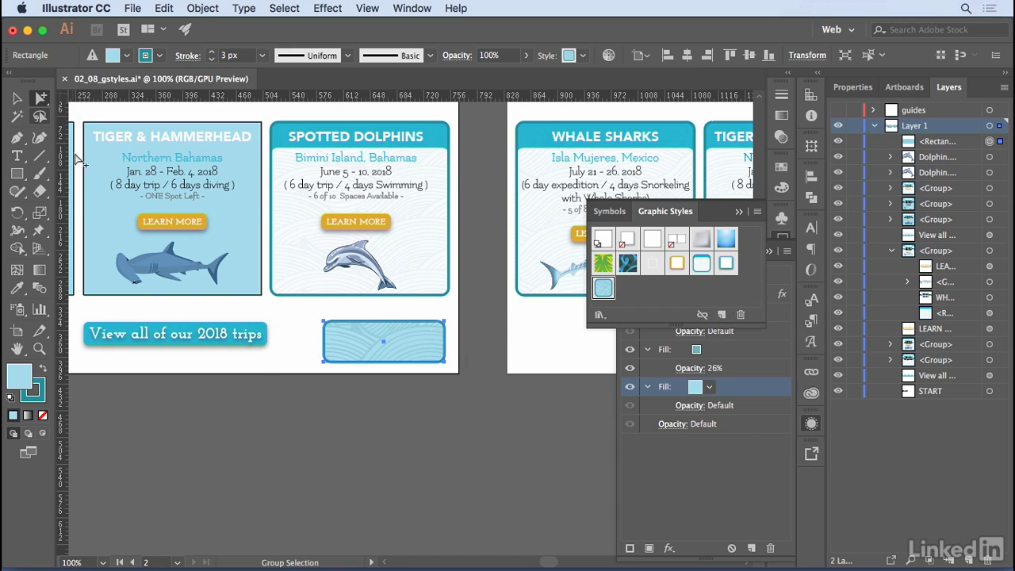
Apply the new wave-pattern graphic style to the background rectangle of the Tiger & Hammerhead trip box.
{"action": "left_click", "coordinate": [301, 349]}
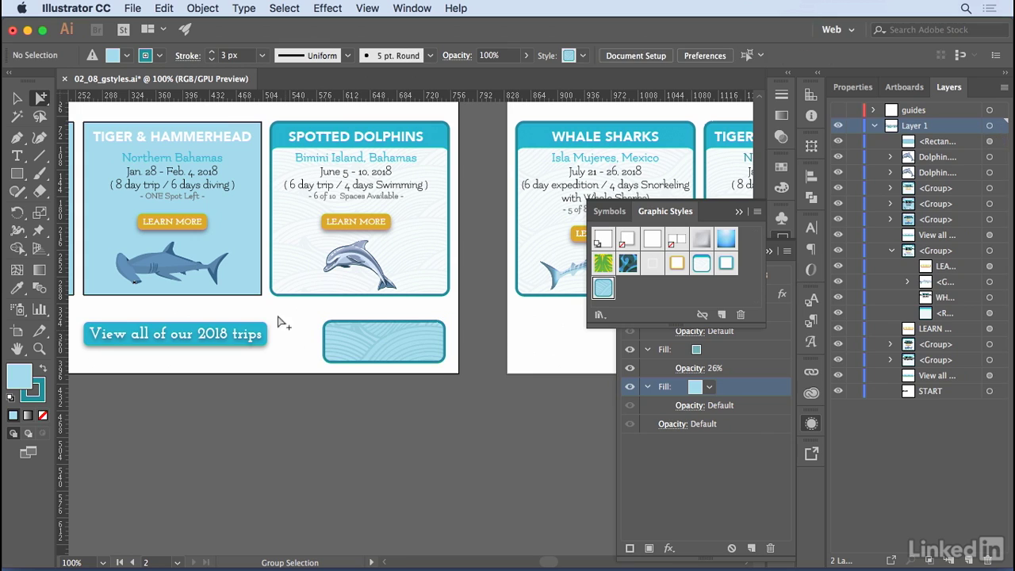
{"action": "left_click", "coordinate": [262, 293]}
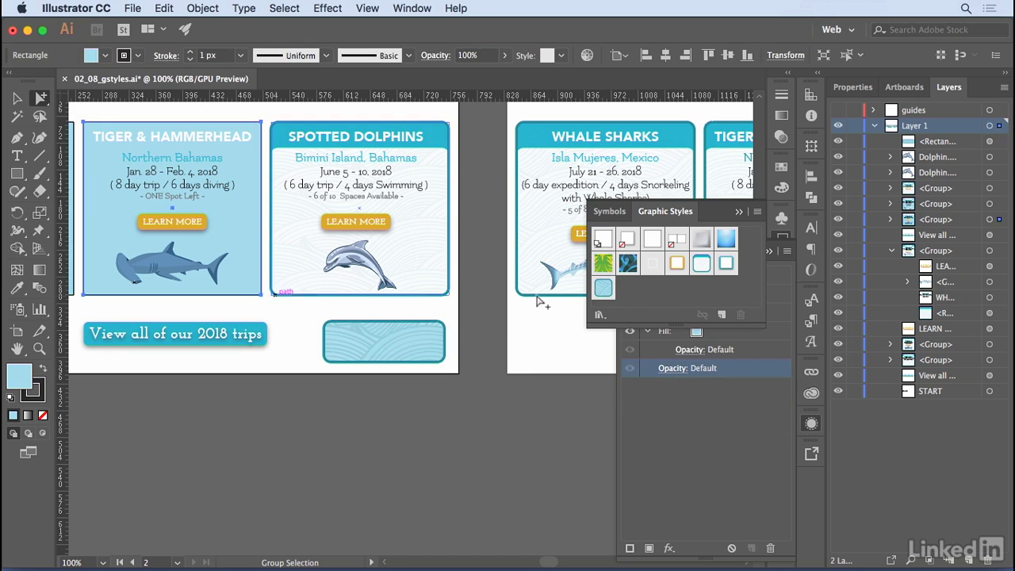
{"action": "left_click", "coordinate": [603, 290]}
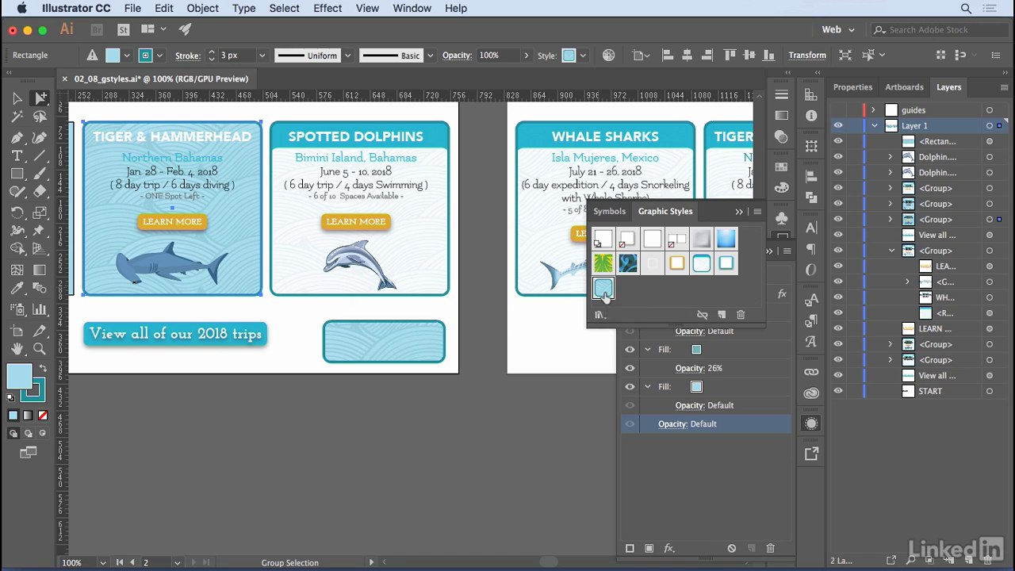
Rename the new wave-pattern graphic style as "pattern box" and deselect the artwork.
{"action": "double_click", "coordinate": [604, 290]}
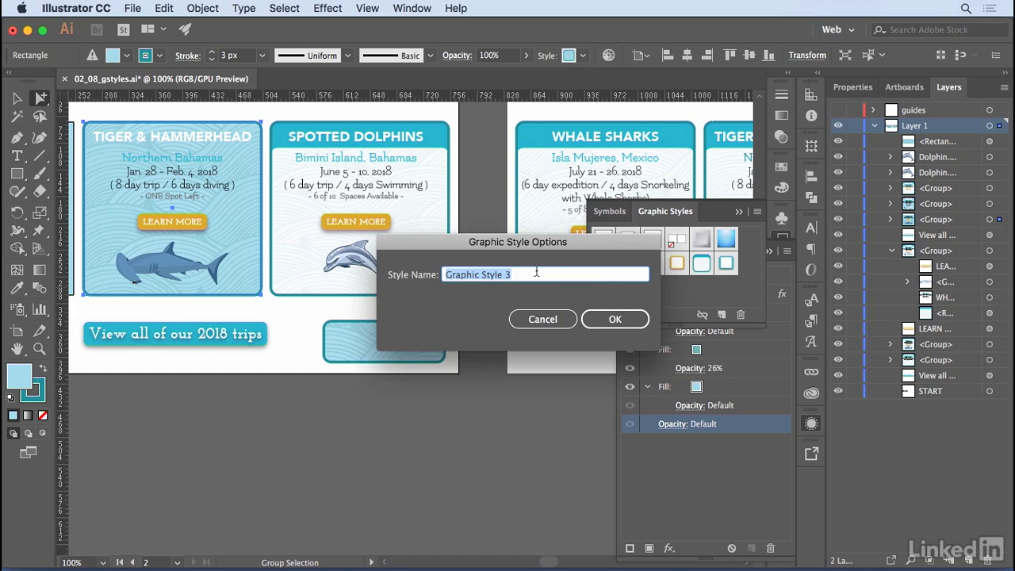
{"action": "type", "text": "pattern box"}
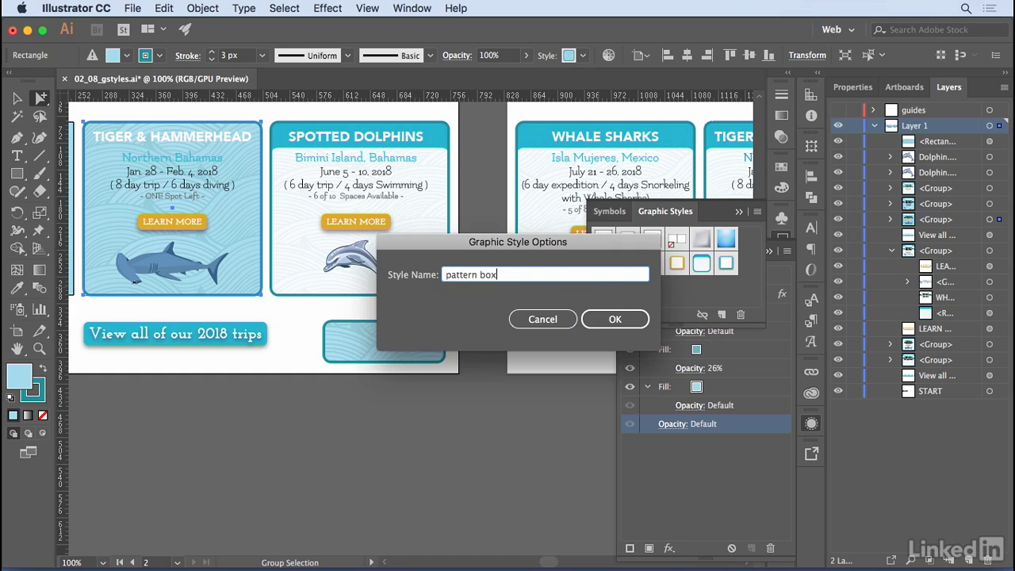
{"action": "key", "text": "Return"}
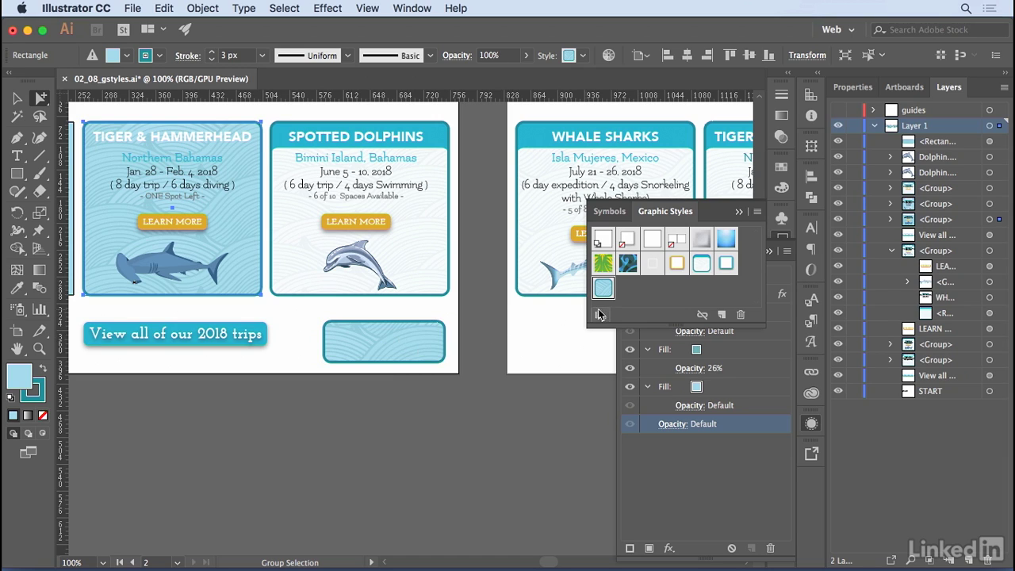
{"action": "left_click", "coordinate": [488, 376]}
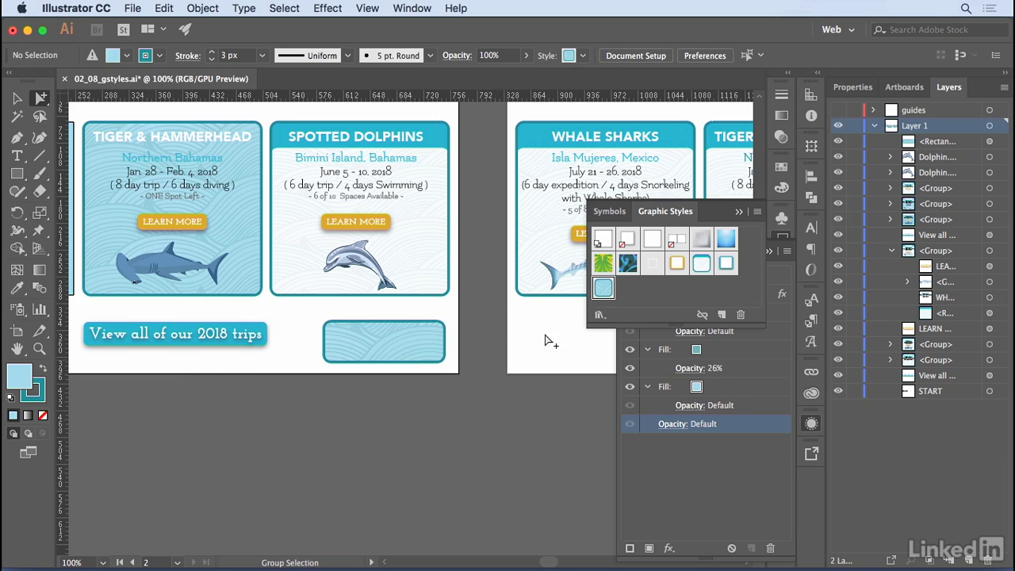
With nothing selected, set the opacity of the wave pattern fill in the pattern box appearance to 15%.
{"action": "left_click", "coordinate": [693, 458]}
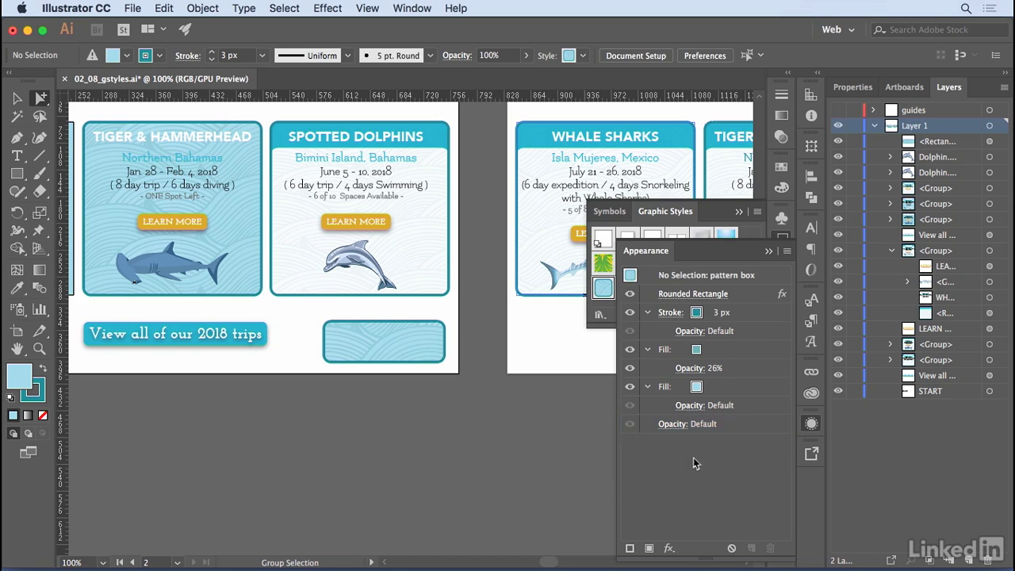
{"action": "left_click", "coordinate": [718, 372]}
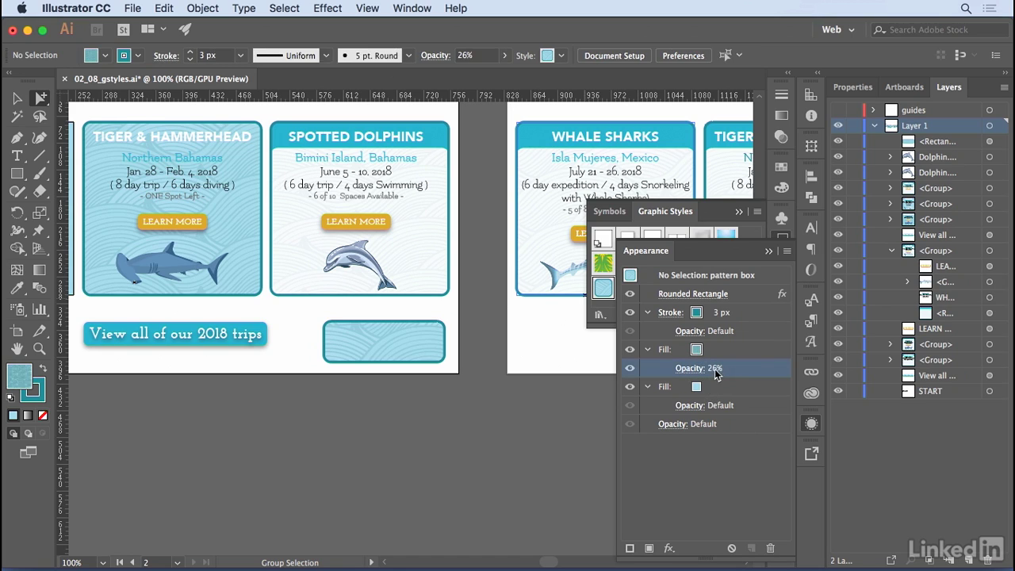
{"action": "left_click", "coordinate": [715, 371]}
{"action": "left_click", "coordinate": [716, 369]}
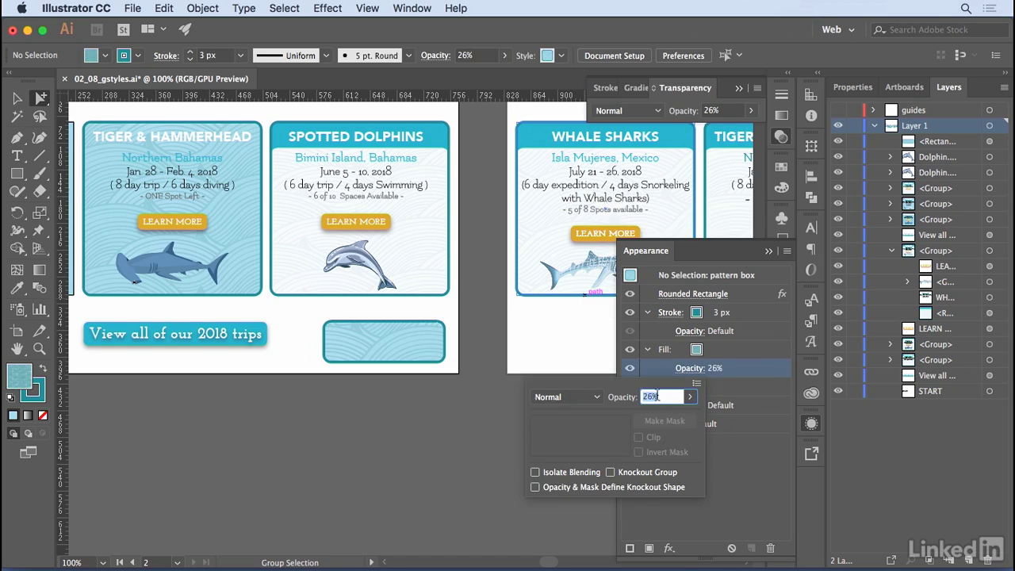
{"action": "type", "text": "15"}
{"action": "key", "text": "Return"}
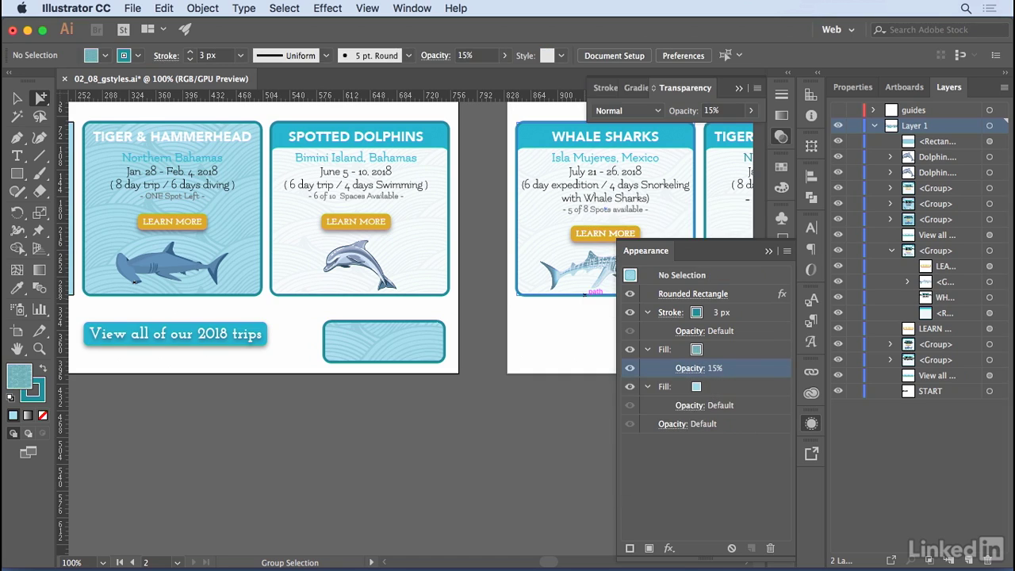
Change the solid fill beneath the wave pattern to the turquoise swatch R=29 G=177 B=201.
{"action": "left_click", "coordinate": [696, 386]}
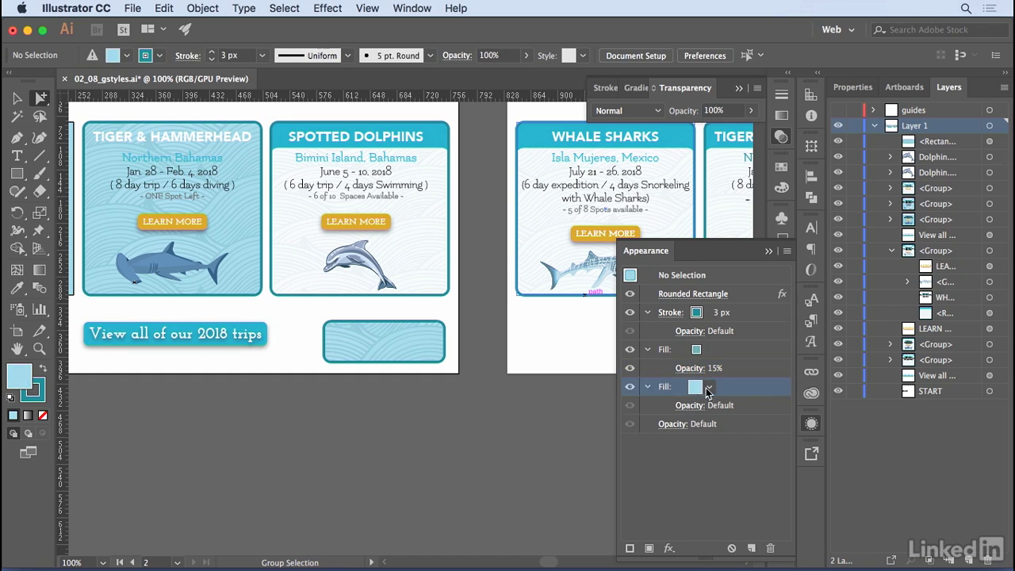
{"action": "left_click", "coordinate": [709, 387]}
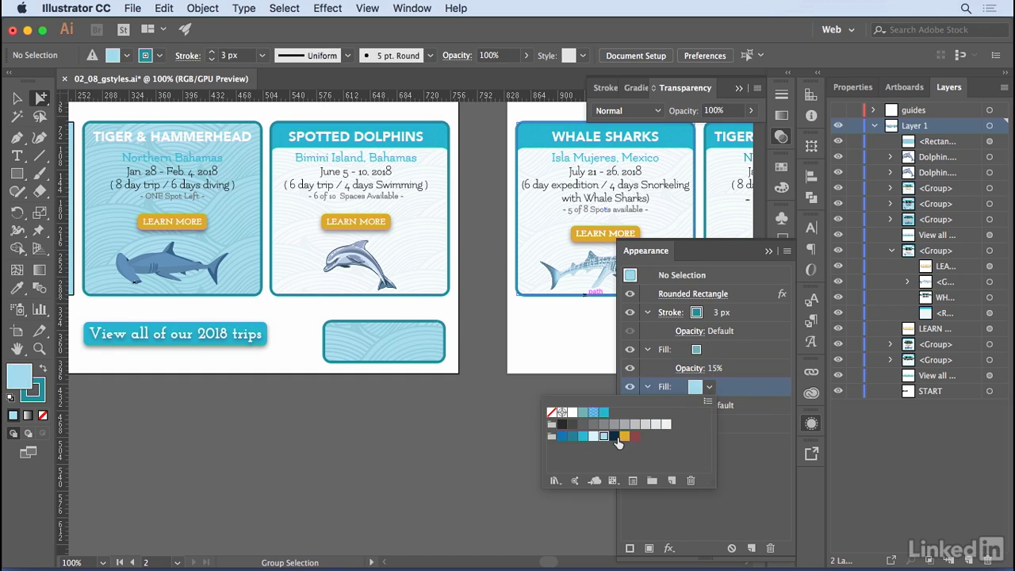
{"action": "left_click", "coordinate": [618, 438]}
{"action": "left_click", "coordinate": [584, 437]}
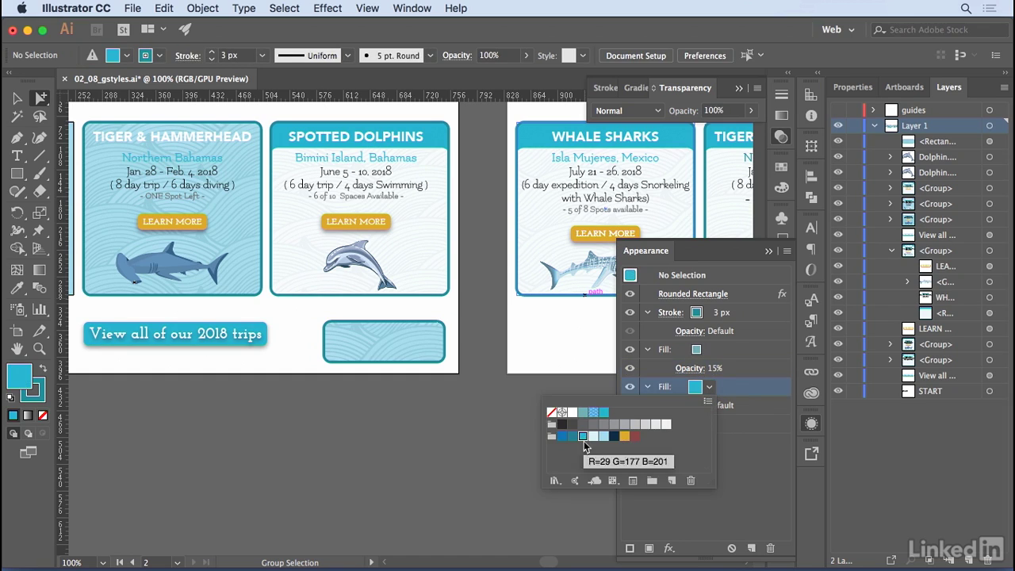
{"action": "left_click", "coordinate": [500, 441]}
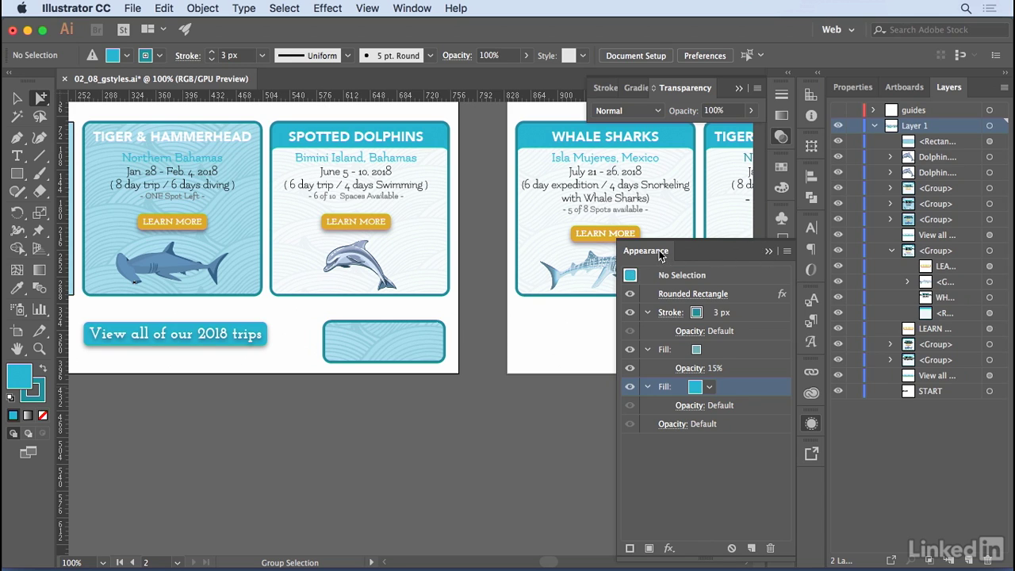
Arrange the Appearance and Graphic Styles panels side by side and redefine the "pattern box" graphic style with the edited appearance.
{"action": "left_click_drag", "start_coordinate": [659, 252], "coordinate": [462, 250]}
{"action": "left_click", "coordinate": [781, 238]}
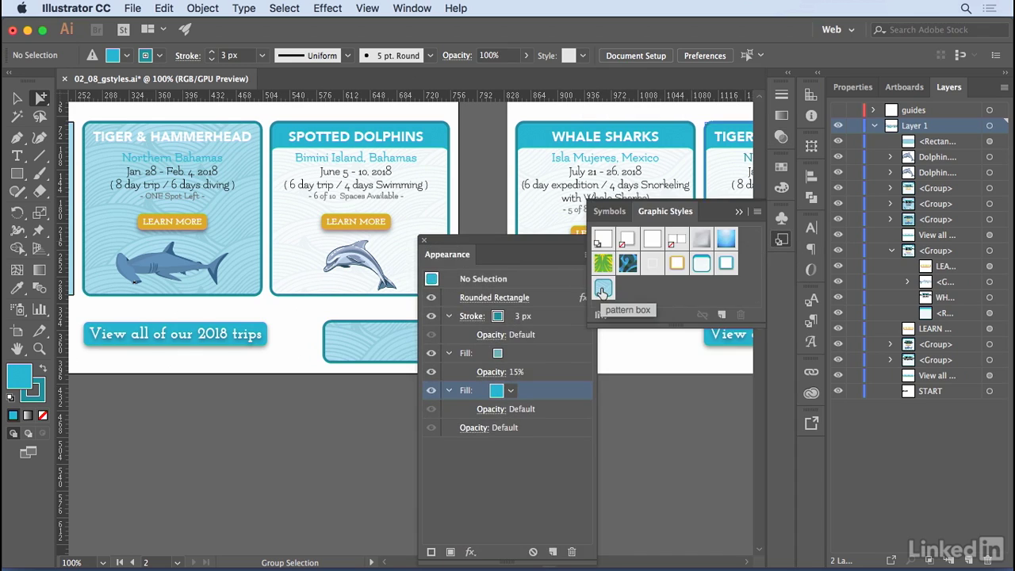
{"action": "left_click", "coordinate": [493, 264]}
{"action": "left_click", "coordinate": [589, 257]}
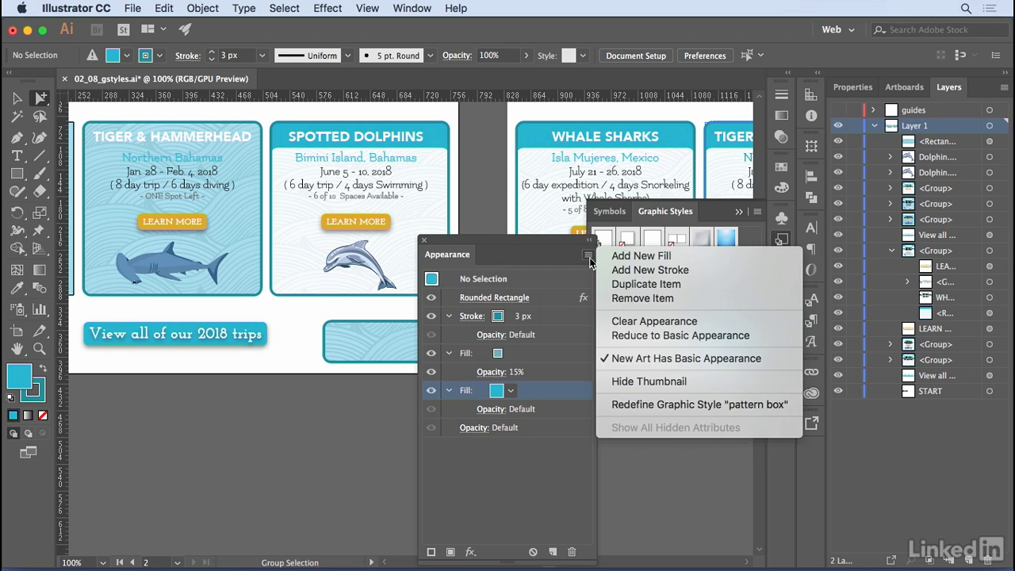
{"action": "left_click", "coordinate": [749, 406]}
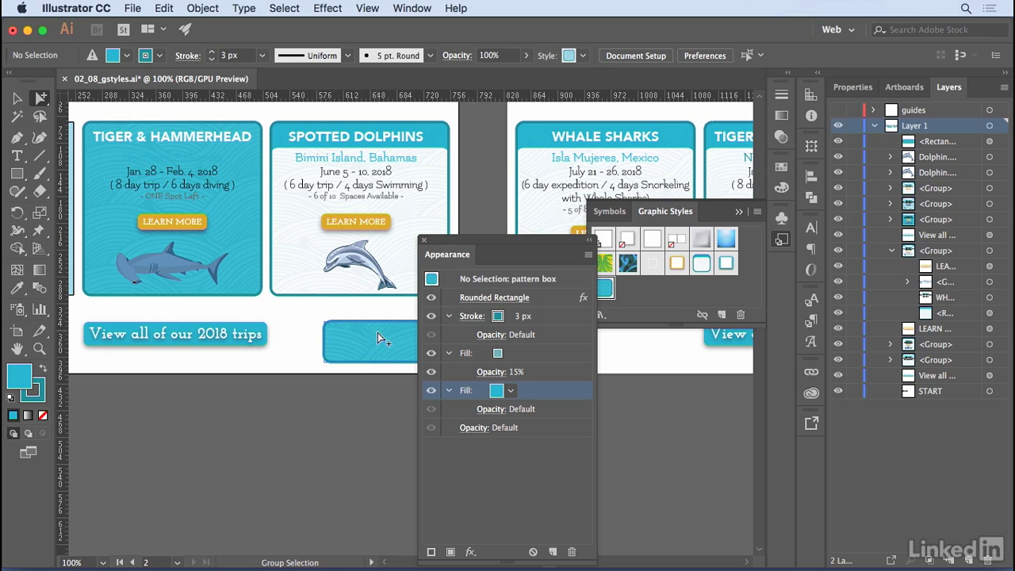
Recolour the solid fill with the lightest gray swatch and replace the "pattern box" graphic style with the edited appearance.
{"action": "left_click", "coordinate": [510, 394]}
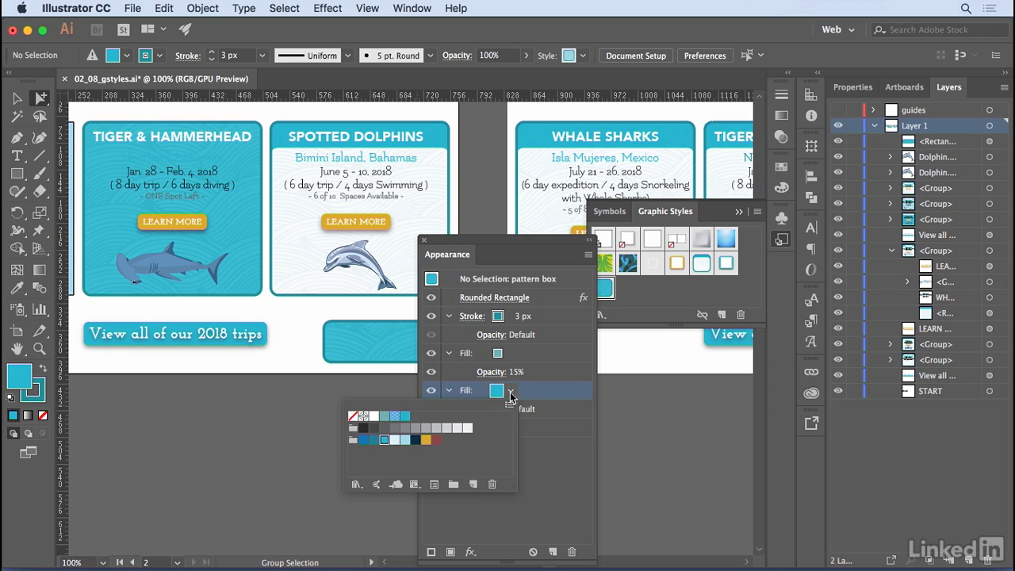
{"action": "left_click", "coordinate": [467, 429]}
{"action": "left_click", "coordinate": [553, 460]}
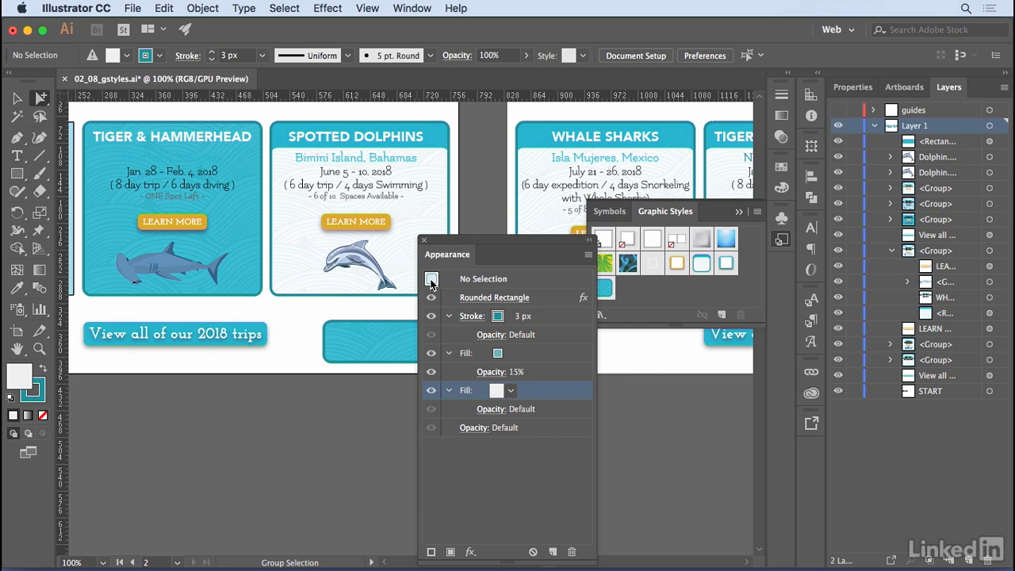
{"action": "left_click_drag", "start_coordinate": [431, 279], "coordinate": [610, 294]}
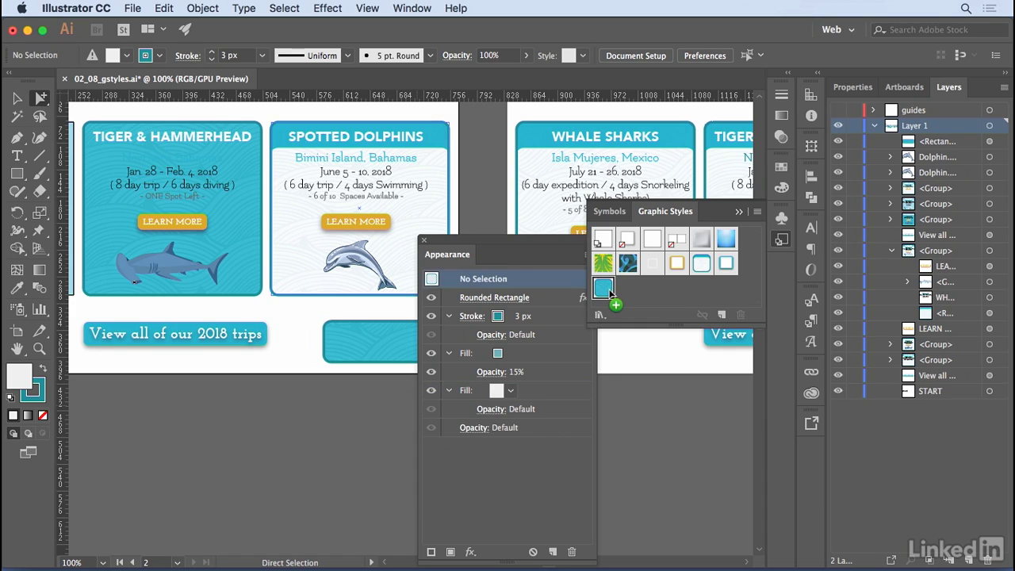
{"action": "left_click_drag", "start_coordinate": [609, 291], "coordinate": [606, 292]}
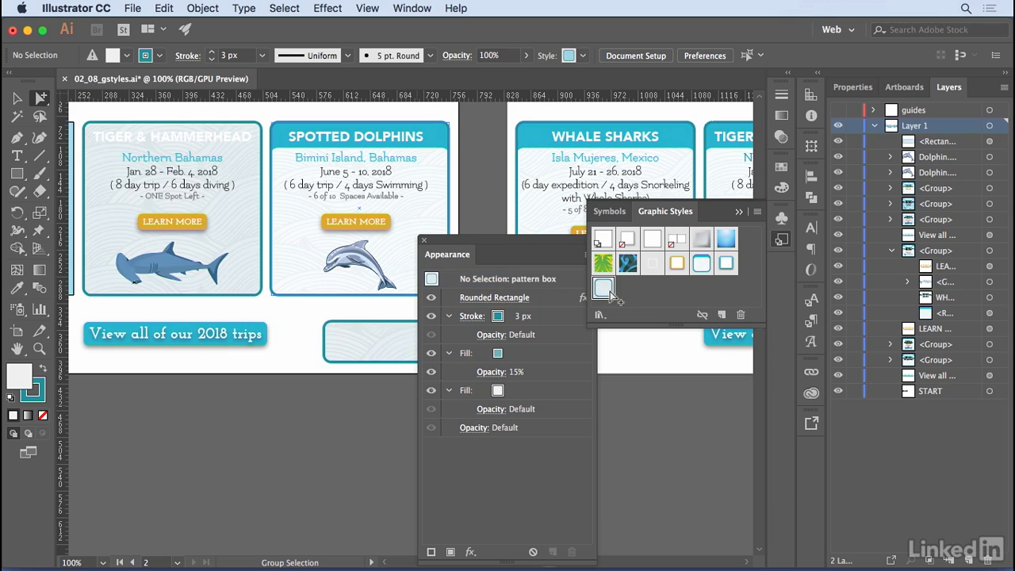